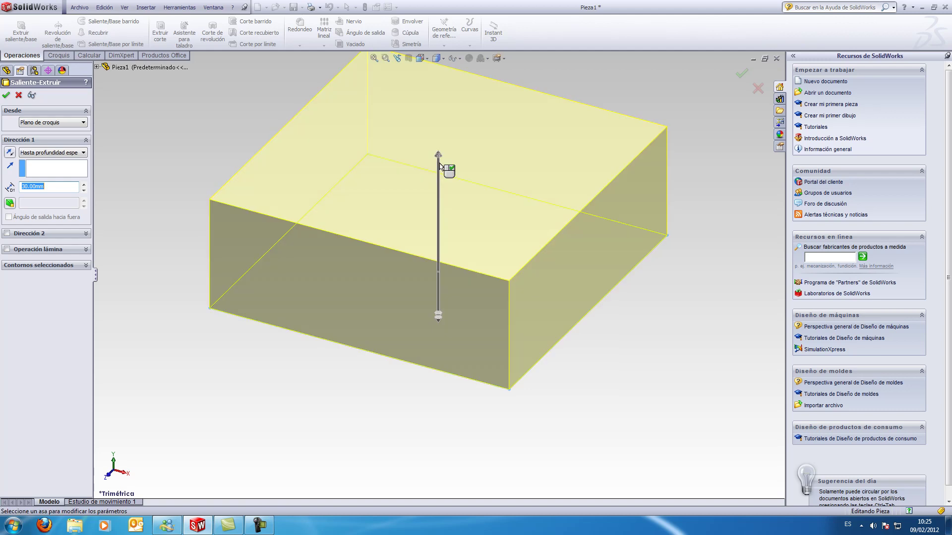
Extrude the rectangular base sketch to a blind depth of 30 mm
{"action": "left_click", "coordinate": [2, 94]}
{"action": "left_click", "coordinate": [6, 95]}
{"action": "left_click", "coordinate": [127, 141]}
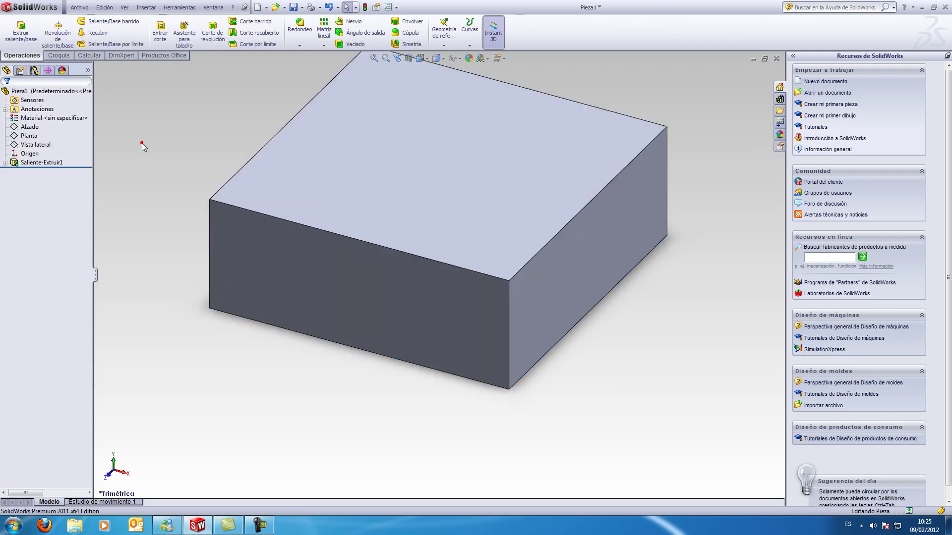
Set the side-edge dimension of the block's base rectangle to 120 mm and rebuild the part
{"action": "scroll", "coordinate": [404, 300], "scroll_direction": "up", "scroll_amount": 3}
{"action": "scroll", "coordinate": [404, 302], "scroll_direction": "up", "scroll_amount": 2}
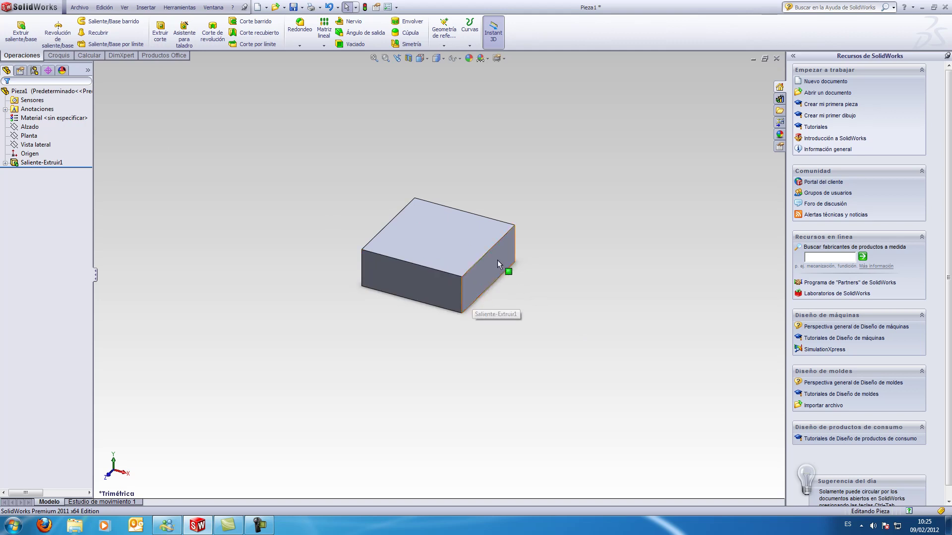
{"action": "left_click", "coordinate": [49, 164]}
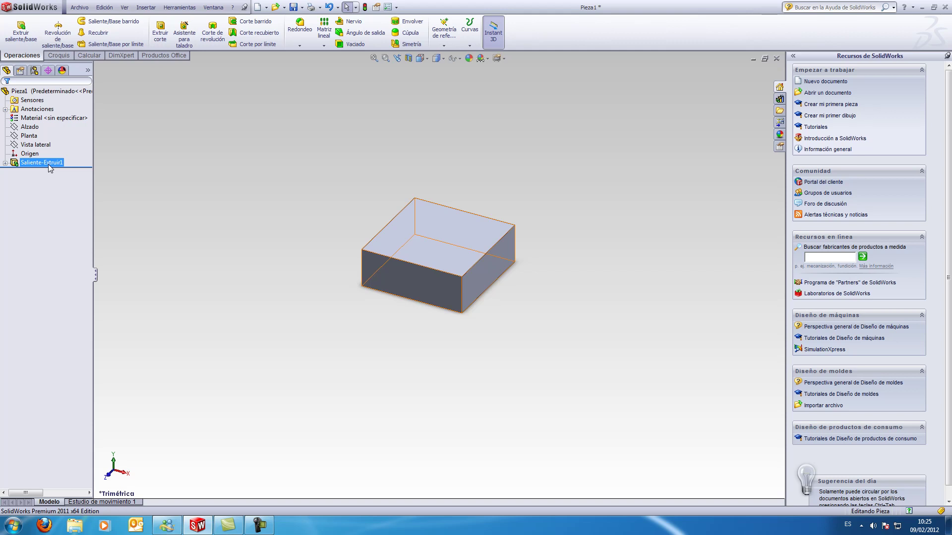
{"action": "double_click", "coordinate": [49, 165]}
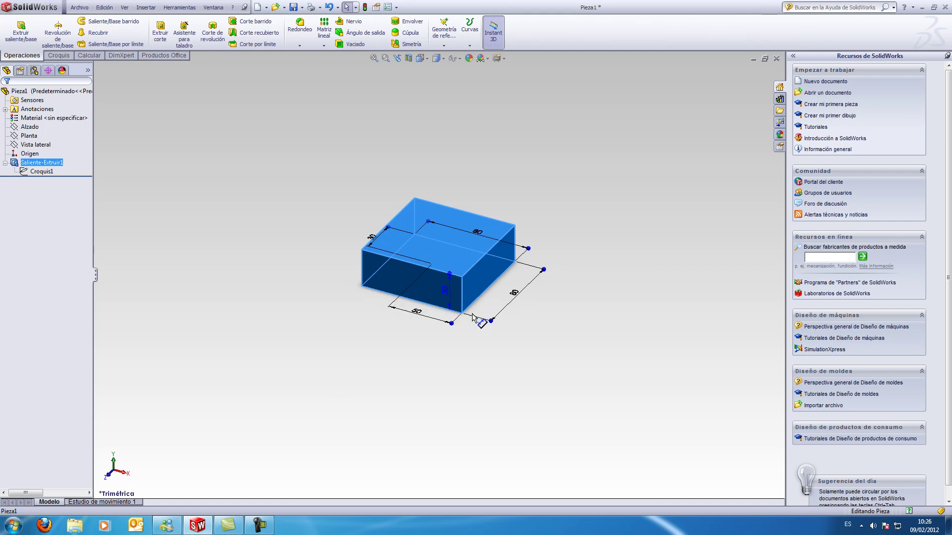
{"action": "scroll", "coordinate": [459, 299], "scroll_direction": "up", "scroll_amount": 2}
{"action": "scroll", "coordinate": [459, 299], "scroll_direction": "down", "scroll_amount": 5}
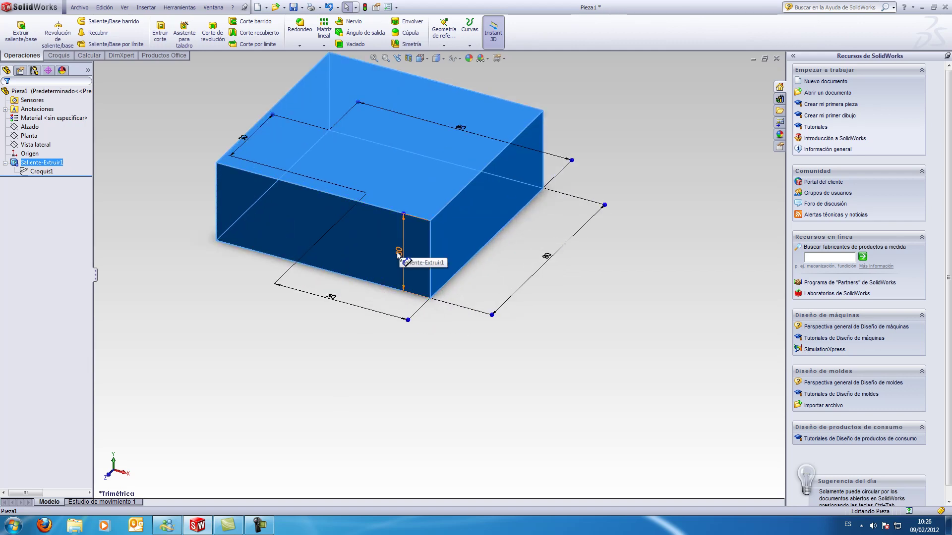
{"action": "left_click", "coordinate": [548, 256]}
{"action": "double_click", "coordinate": [548, 258]}
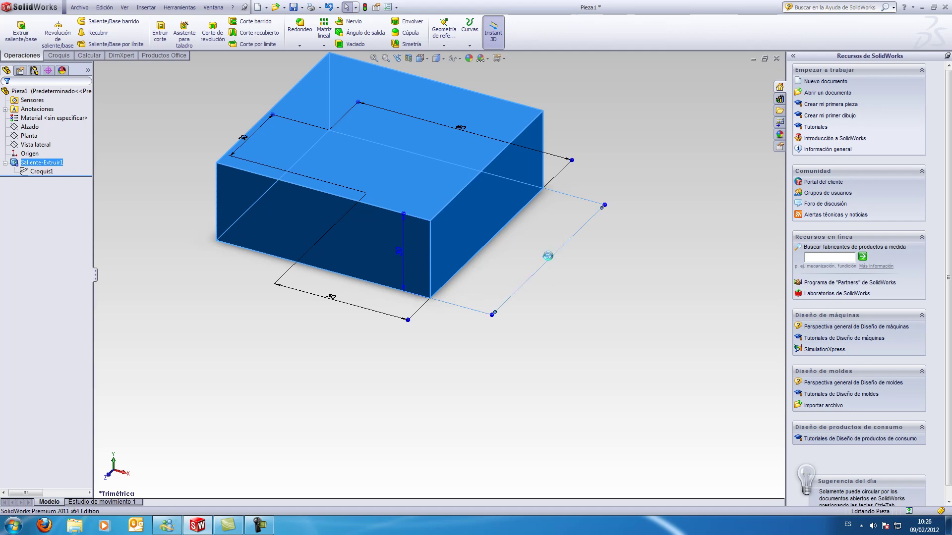
{"action": "type", "text": "120"}
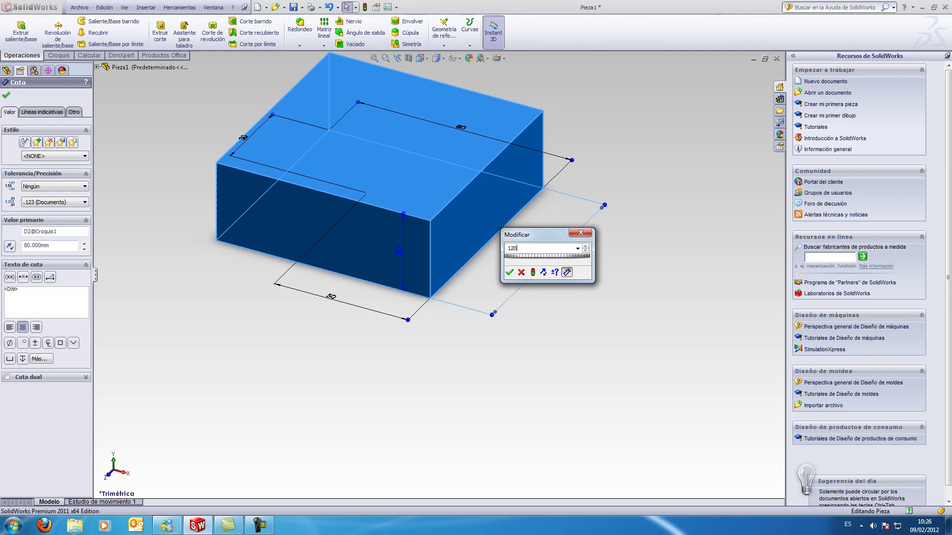
{"action": "key", "text": "Return"}
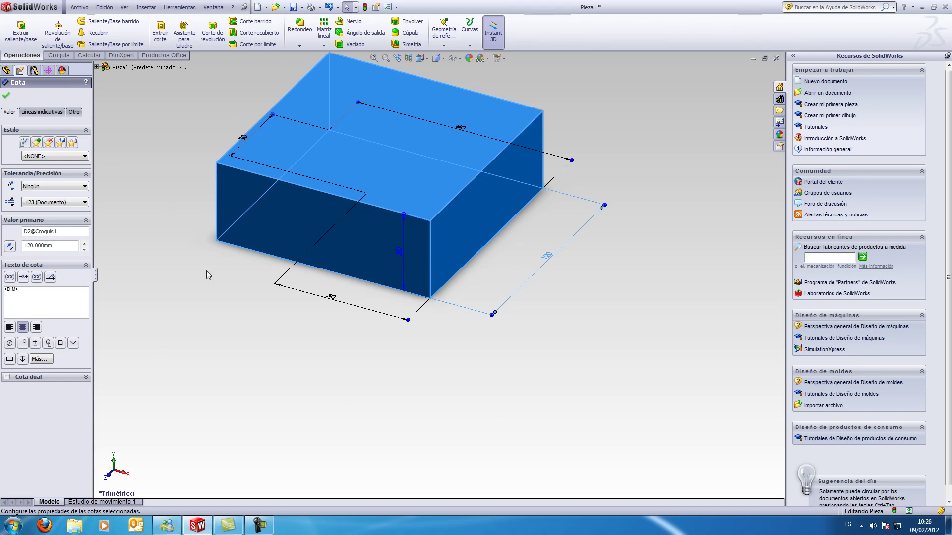
{"action": "left_click", "coordinate": [365, 7]}
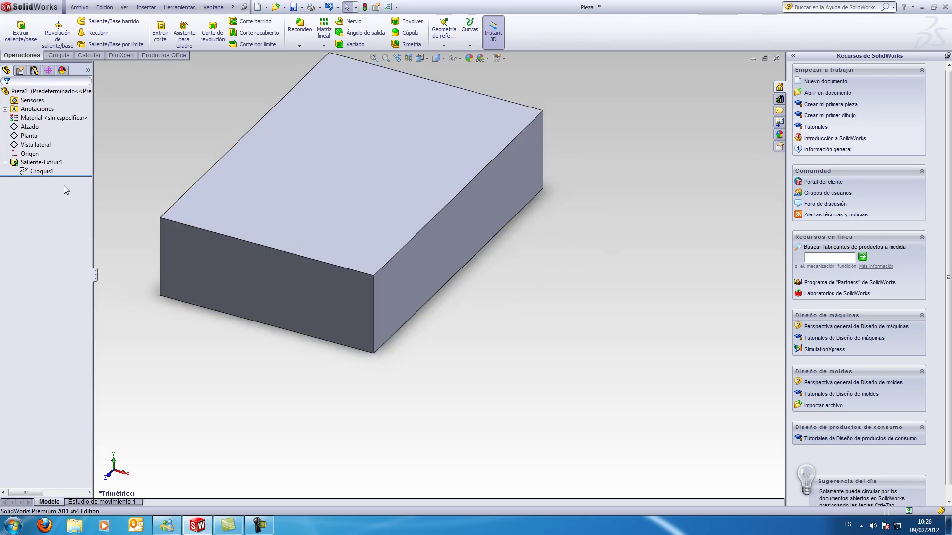
Edit the extrusion's base sketch to delete the 120 mm dimension, and exit the sketch
{"action": "left_click", "coordinate": [41, 163]}
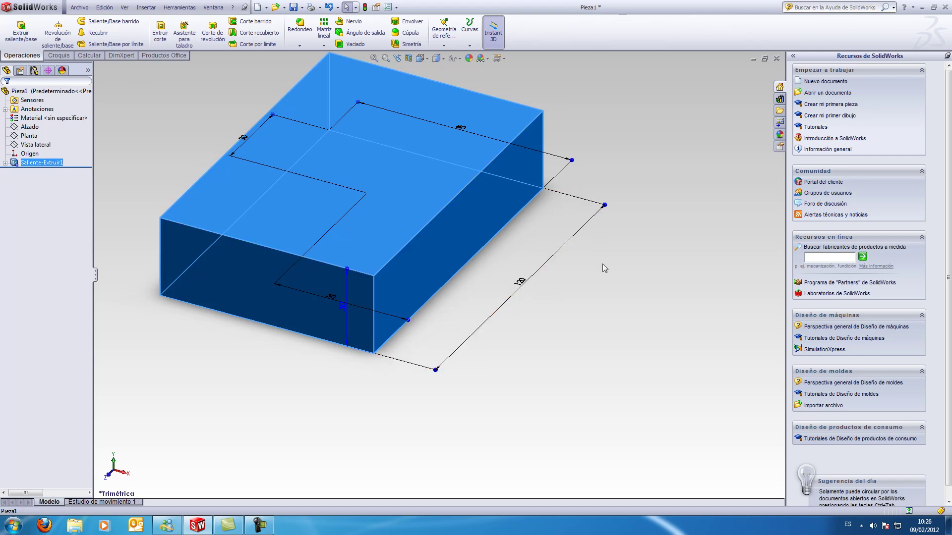
{"action": "left_click", "coordinate": [5, 163]}
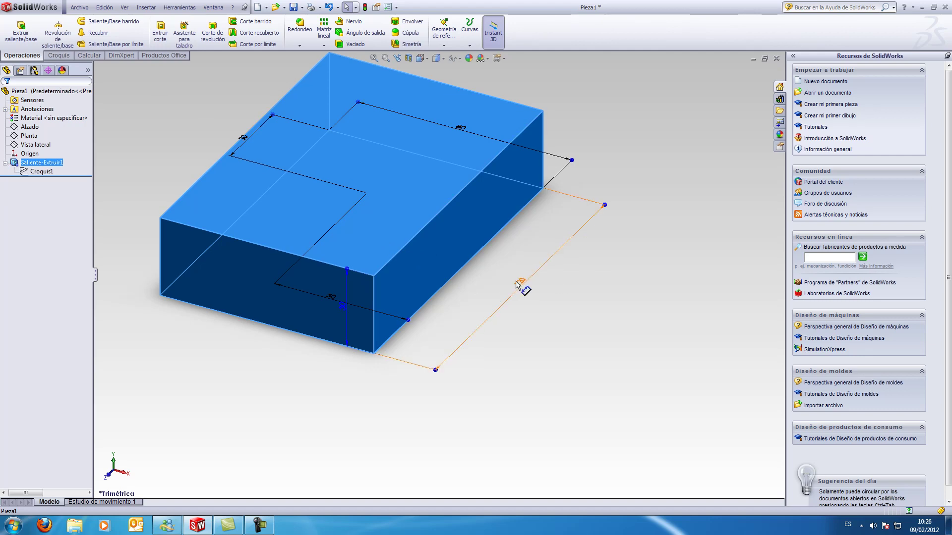
{"action": "left_click", "coordinate": [41, 172]}
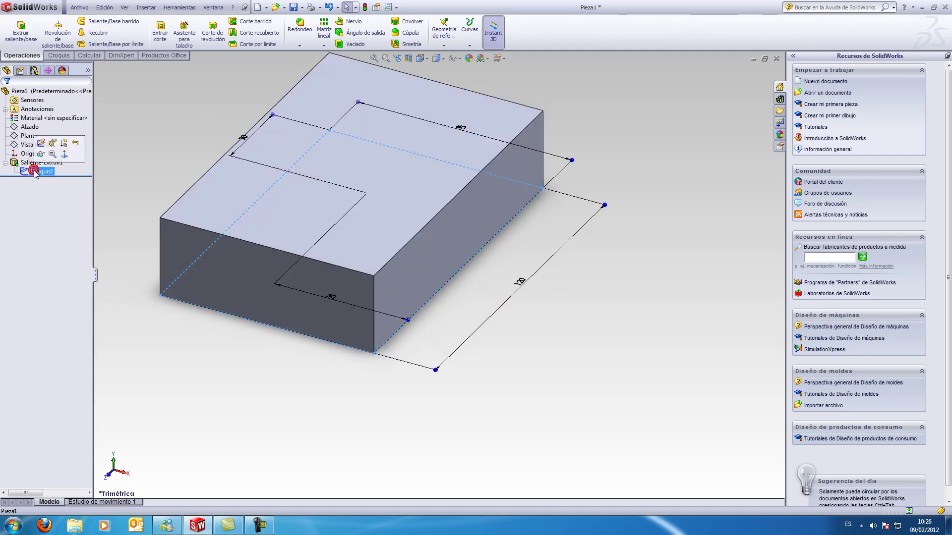
{"action": "left_click", "coordinate": [41, 144]}
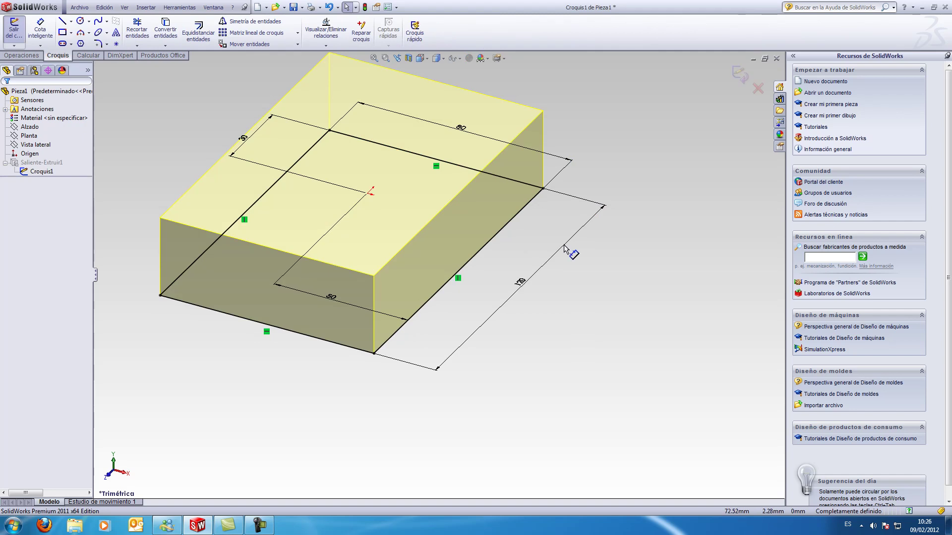
{"action": "left_click", "coordinate": [533, 279]}
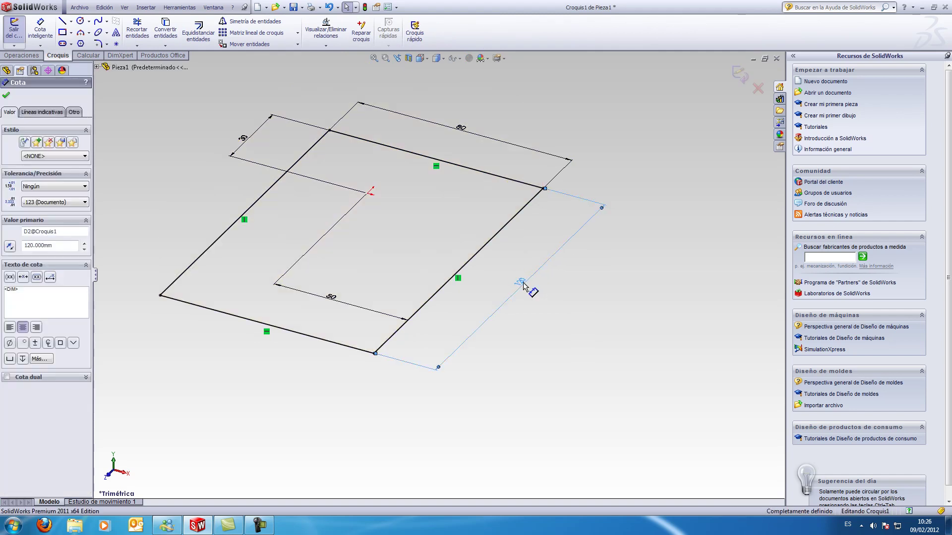
{"action": "key", "text": "Delete"}
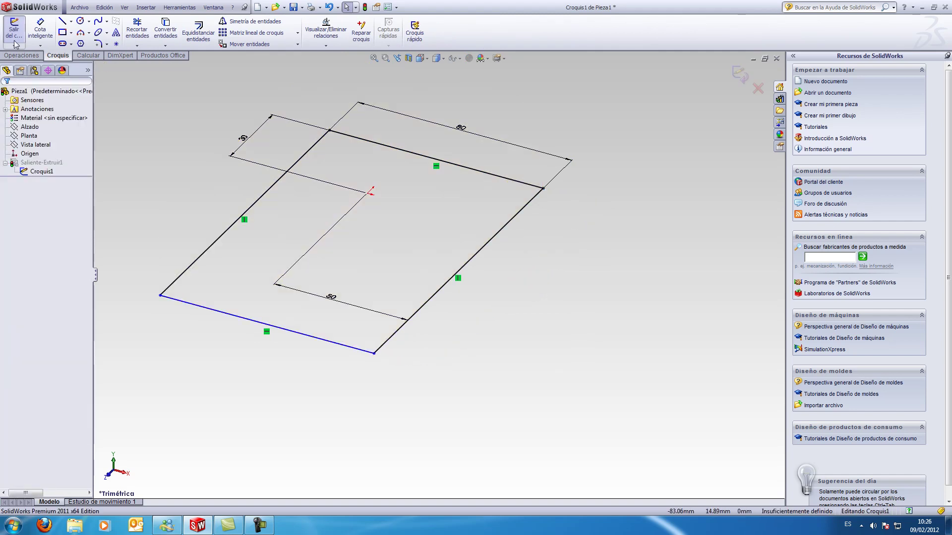
{"action": "left_click", "coordinate": [9, 27]}
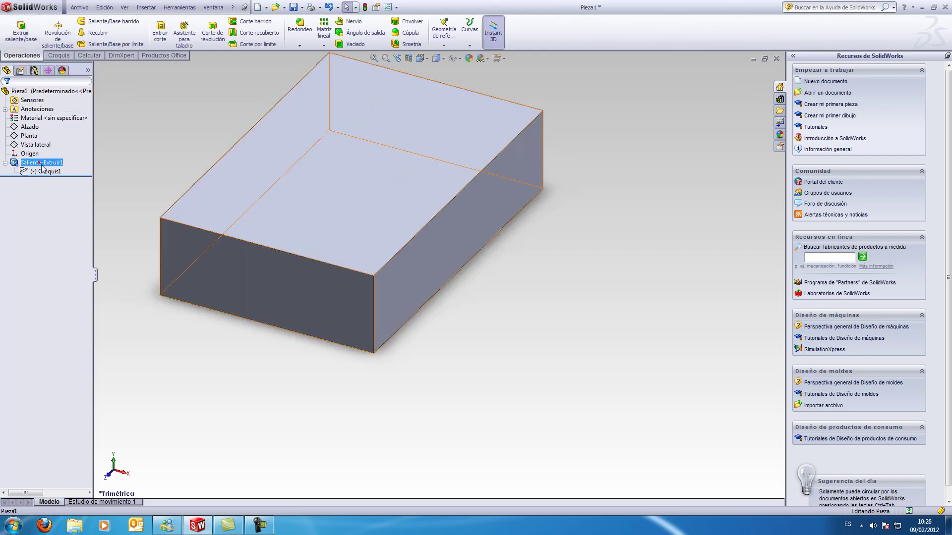
Add a 10 mm dimension to the side edge of the extrusion's base rectangle and exit the sketch
{"action": "left_click", "coordinate": [59, 172]}
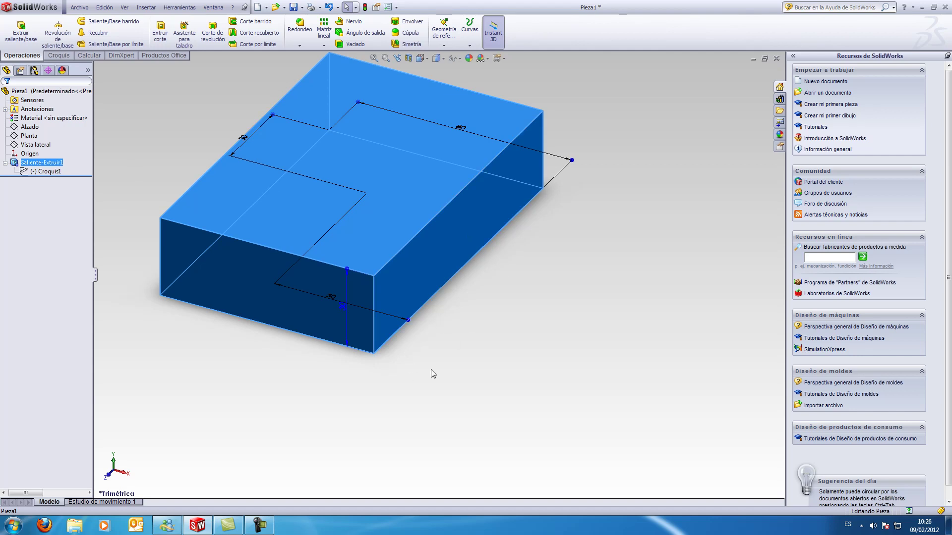
{"action": "left_click", "coordinate": [517, 280]}
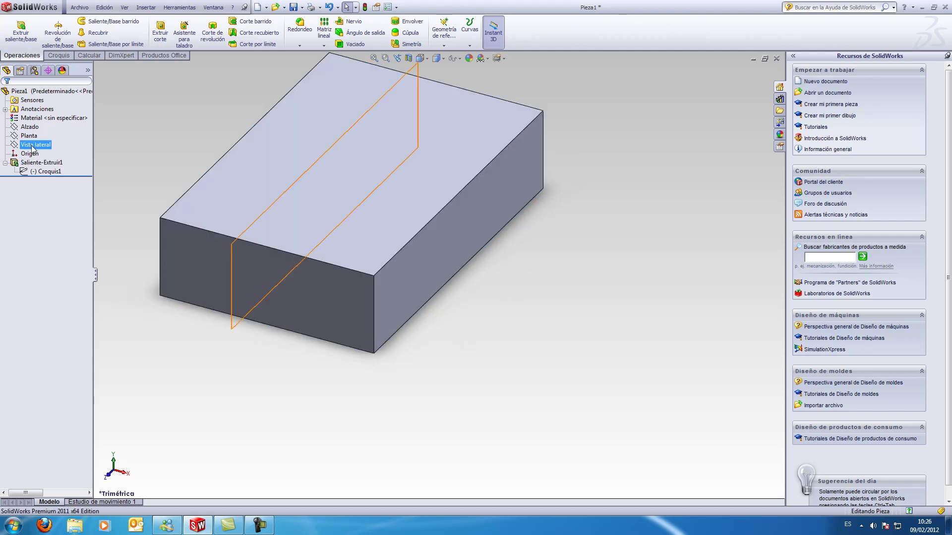
{"action": "left_click", "coordinate": [42, 163]}
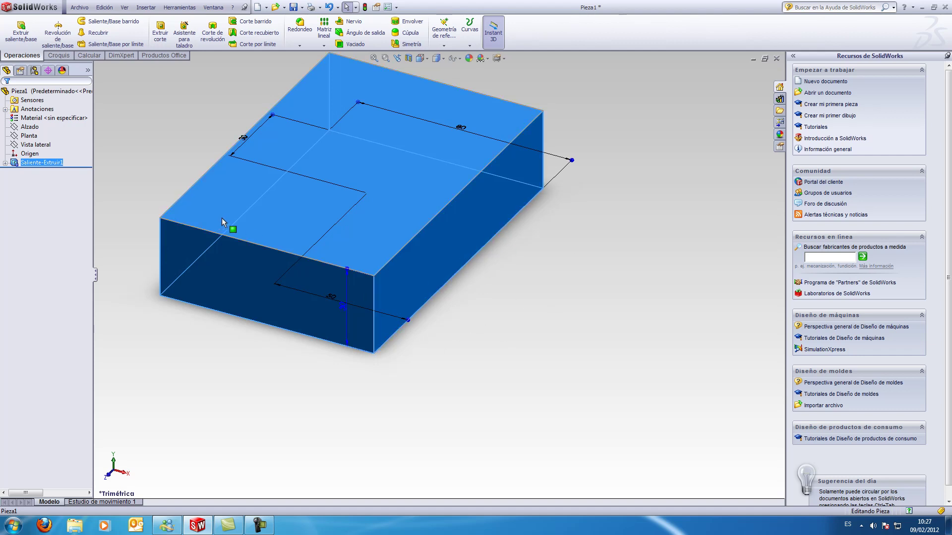
{"action": "right_click", "coordinate": [45, 171]}
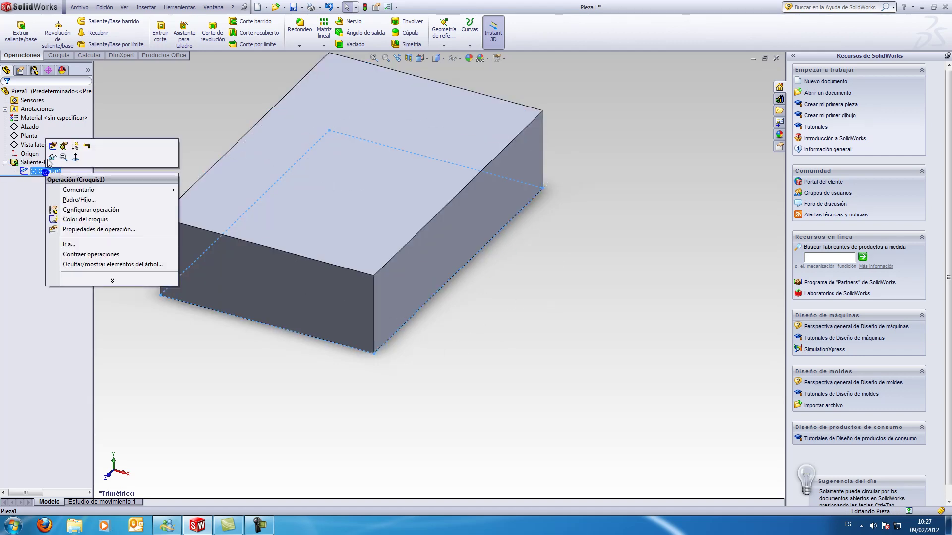
{"action": "left_click", "coordinate": [54, 144]}
{"action": "left_click", "coordinate": [40, 30]}
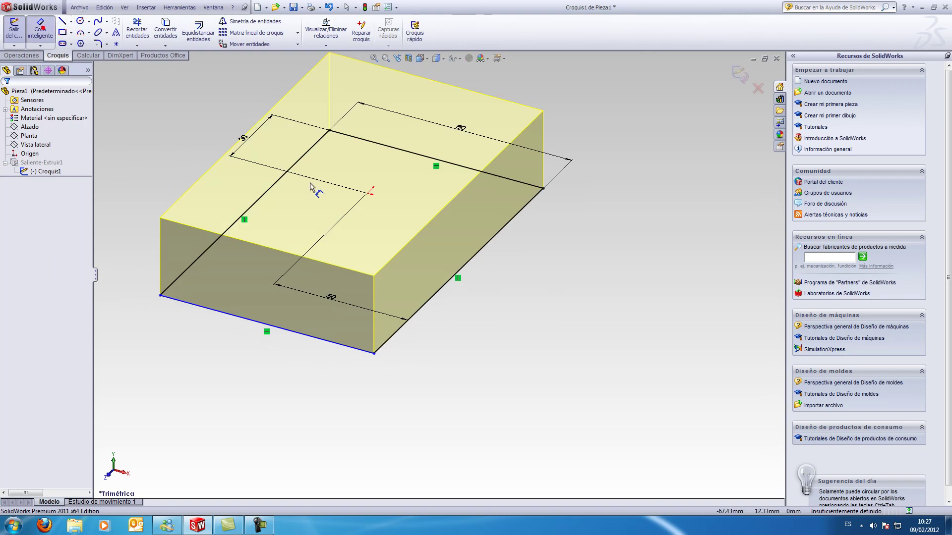
{"action": "left_click", "coordinate": [471, 261]}
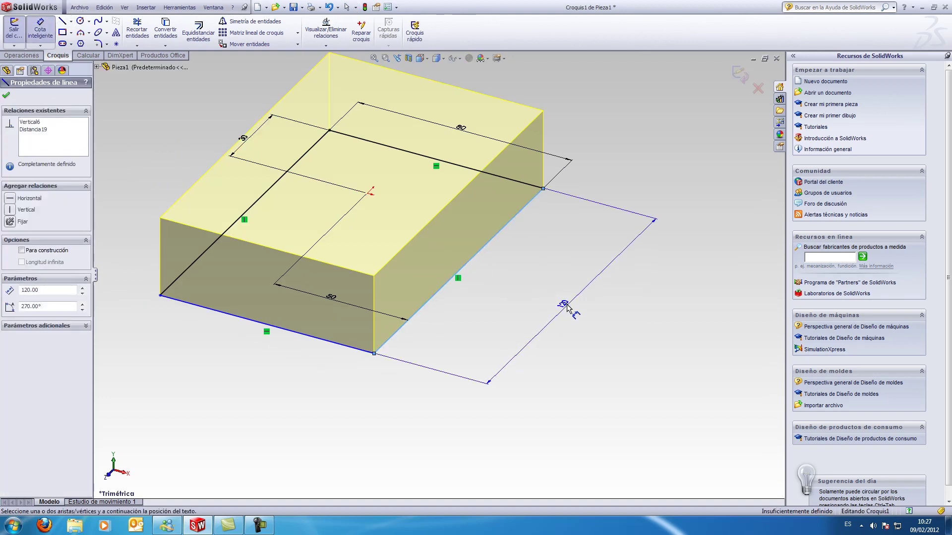
{"action": "left_click", "coordinate": [565, 302]}
{"action": "type", "text": "10"}
{"action": "key", "text": "Return"}
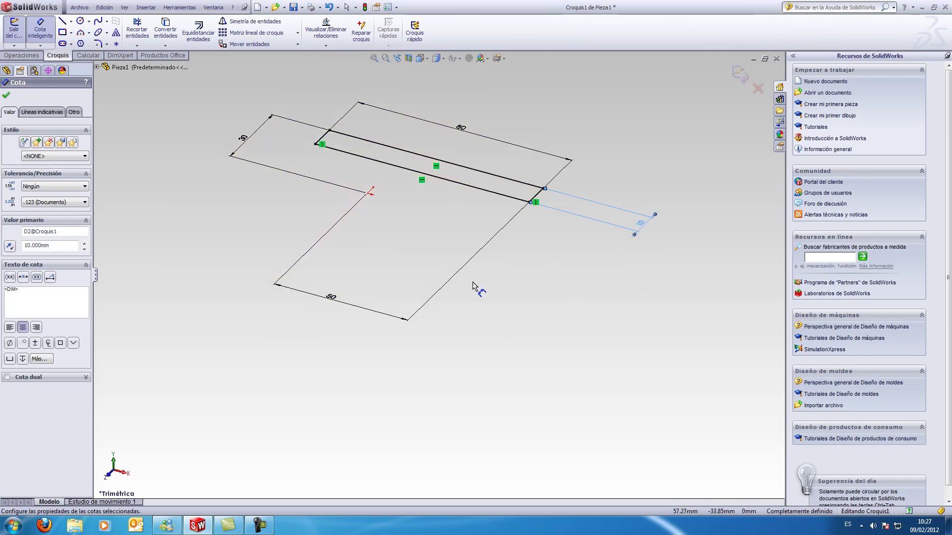
{"action": "left_click", "coordinate": [49, 29]}
{"action": "left_click", "coordinate": [14, 29]}
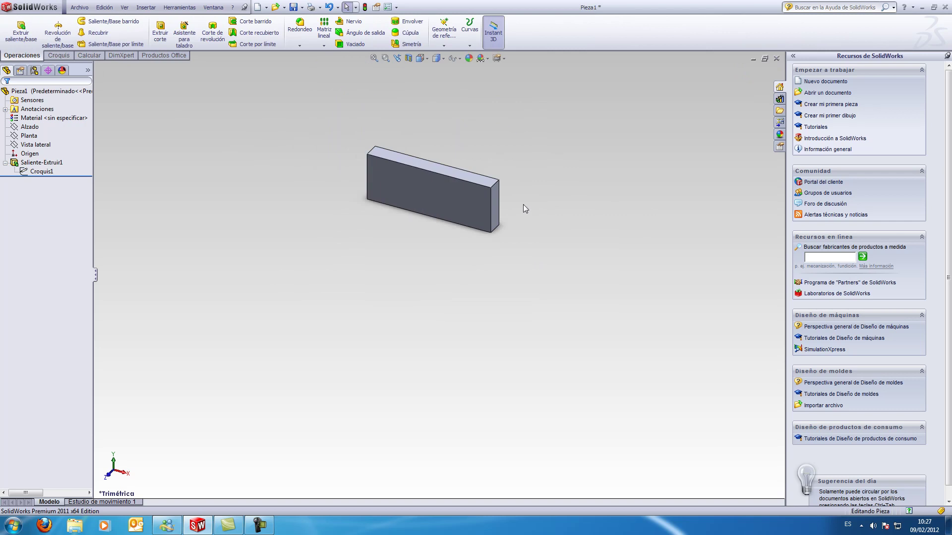
Remove the 10 mm dimension from the extrusion's base sketch and exit the sketch
{"action": "middle_click_drag", "start_coordinate": [508, 204], "coordinate": [492, 293], "text": "ctrl"}
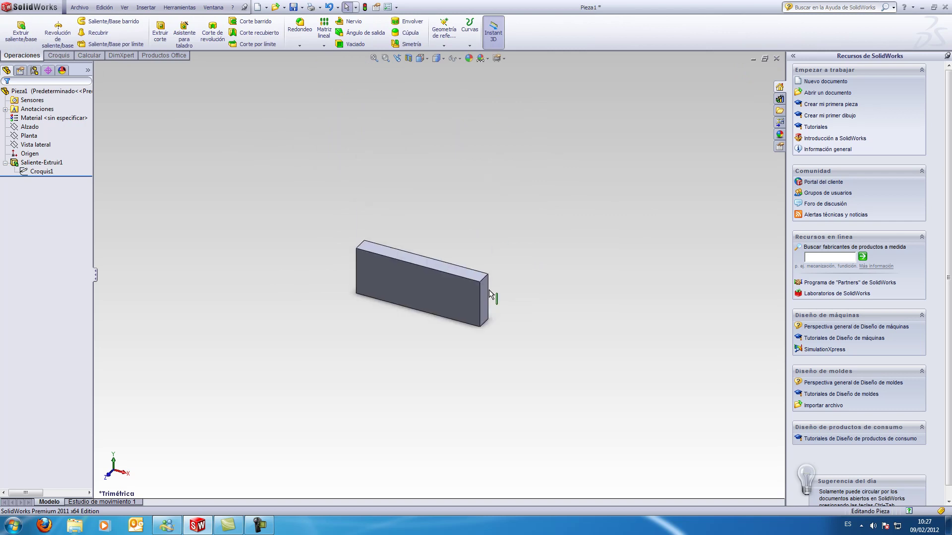
{"action": "scroll", "coordinate": [488, 290], "scroll_direction": "up", "scroll_amount": 5}
{"action": "scroll", "coordinate": [461, 263], "scroll_direction": "down", "scroll_amount": 7}
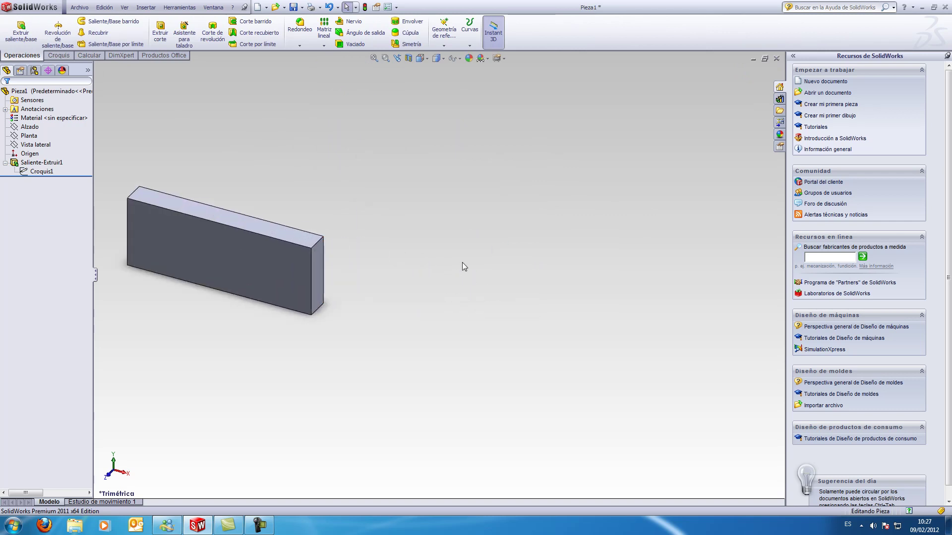
{"action": "middle_click_drag", "start_coordinate": [344, 263], "coordinate": [527, 252], "text": "ctrl"}
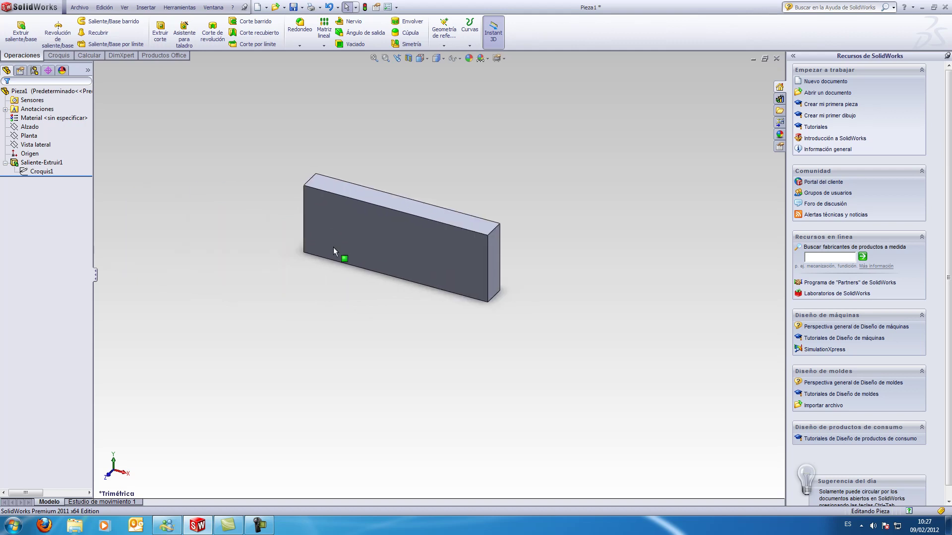
{"action": "left_click", "coordinate": [36, 173]}
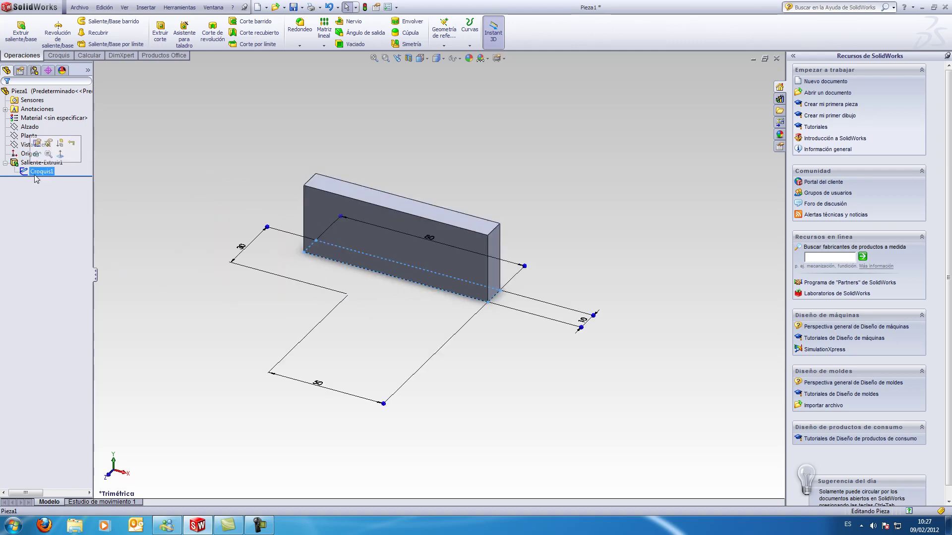
{"action": "right_click", "coordinate": [49, 172]}
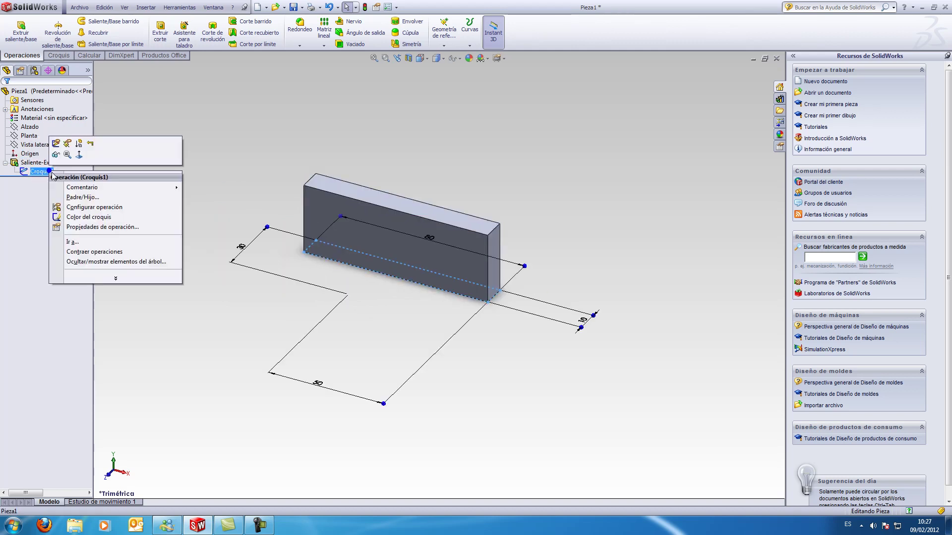
{"action": "left_click", "coordinate": [57, 144]}
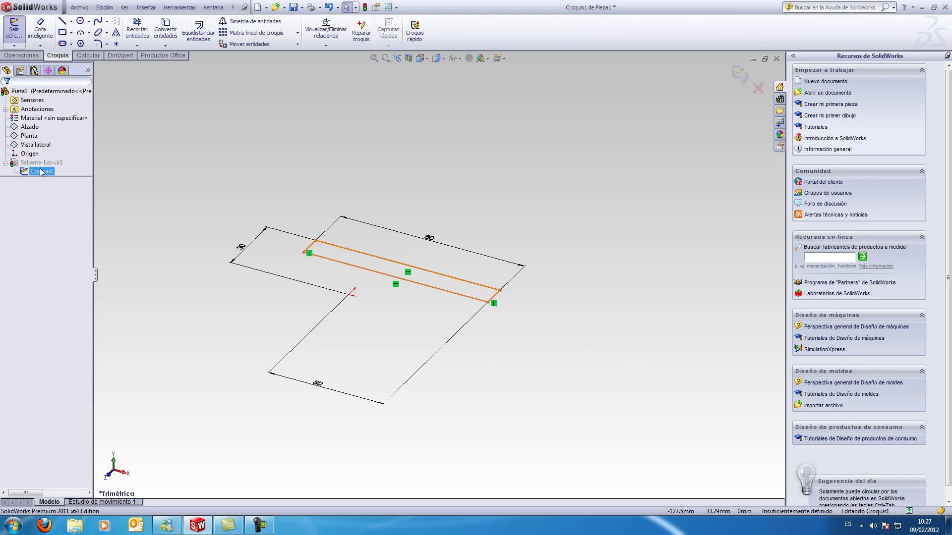
{"action": "left_click", "coordinate": [14, 29]}
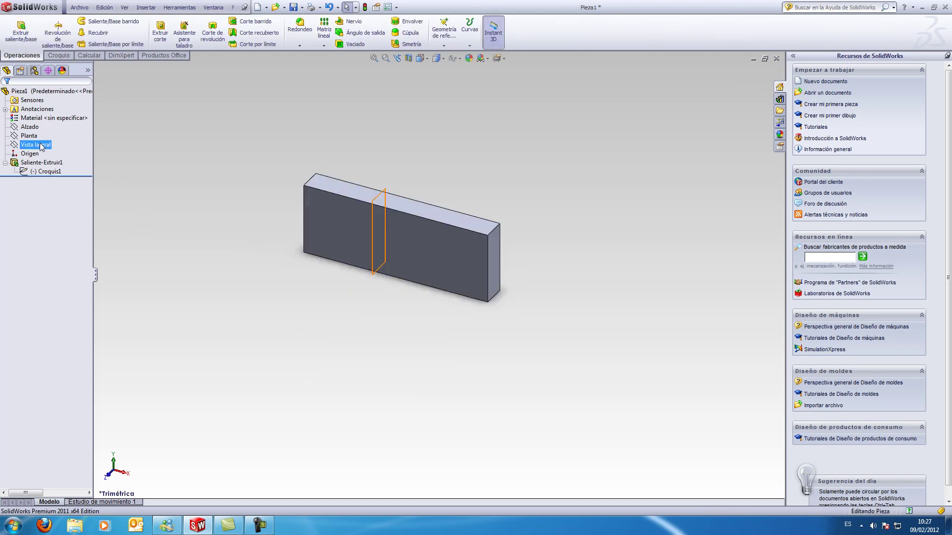
Edit the extrusion's base sketch and delete all of its lines and dimensions
{"action": "right_click", "coordinate": [50, 172]}
{"action": "left_click", "coordinate": [75, 155]}
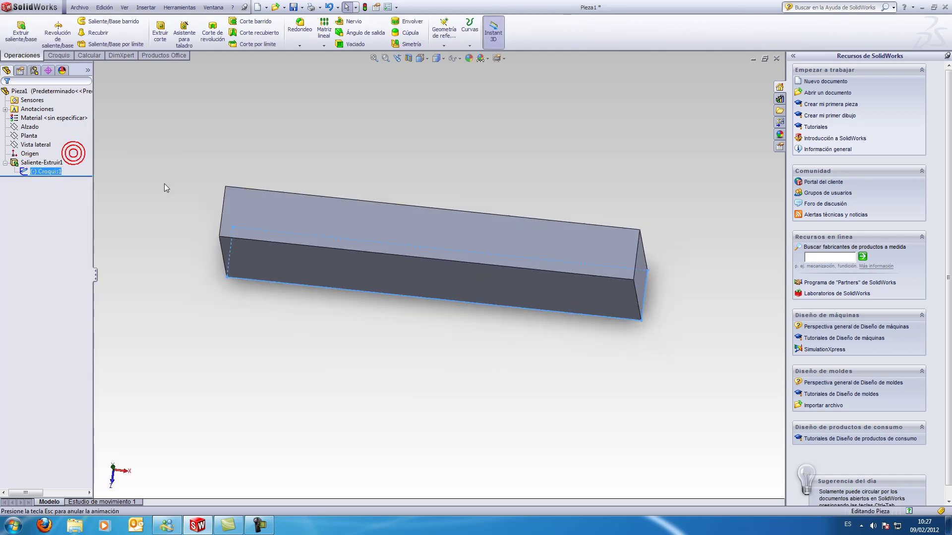
{"action": "right_click", "coordinate": [43, 171]}
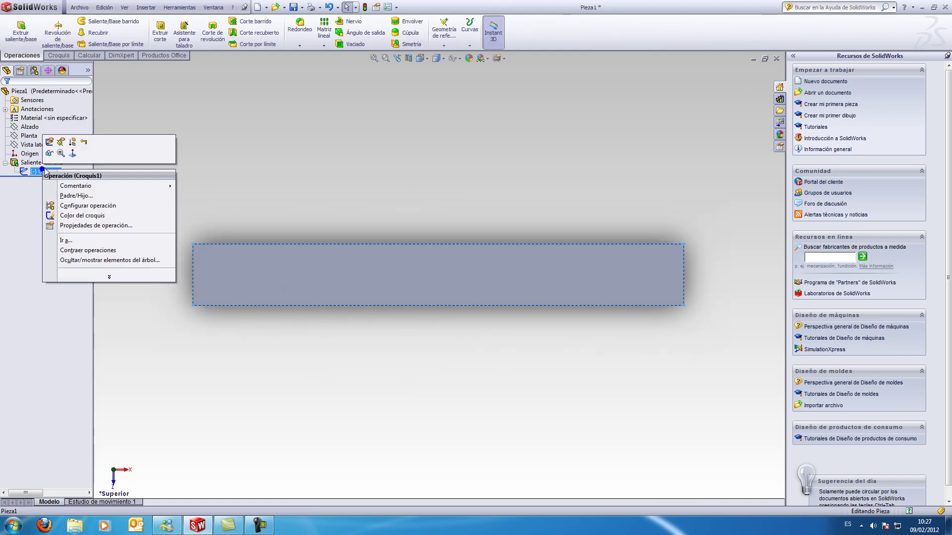
{"action": "left_click", "coordinate": [49, 143]}
{"action": "scroll", "coordinate": [641, 310], "scroll_direction": "up", "scroll_amount": 5}
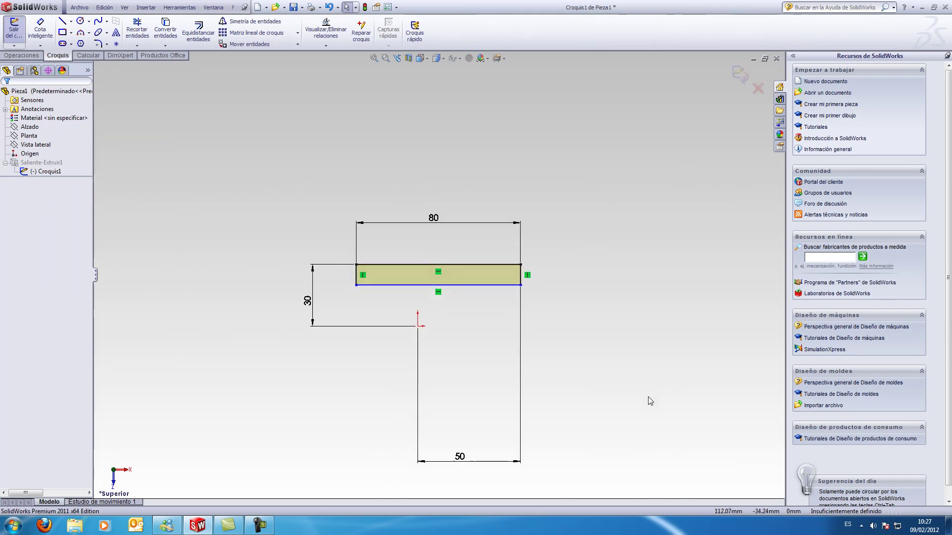
{"action": "mouse_move", "coordinate": [600, 445]}
{"action": "left_mouse_down"}
{"action": "mouse_move", "coordinate": [201, 163]}
{"action": "mouse_move", "coordinate": [207, 150]}
{"action": "left_mouse_up"}
{"action": "key", "text": "Delete"}
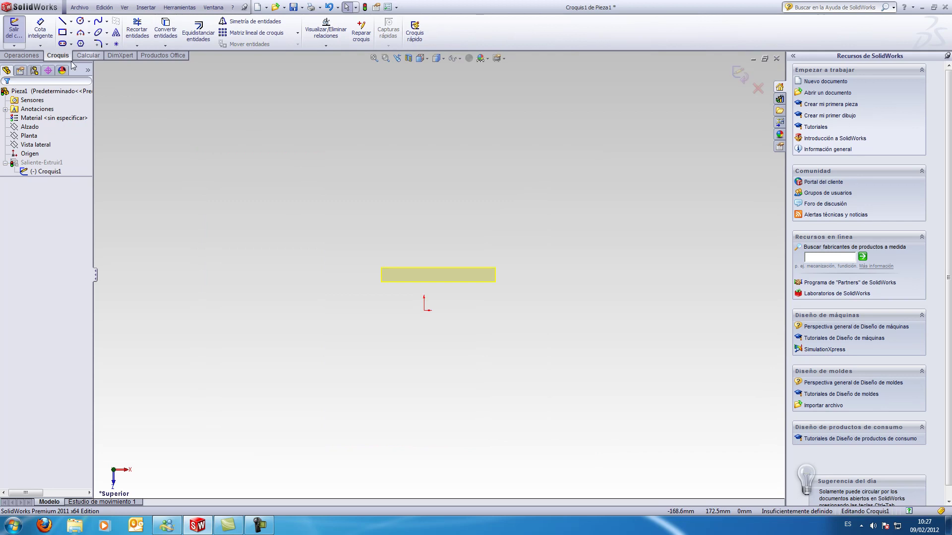
Discard the changes made to the base sketch and close the part without saving it
{"action": "left_click", "coordinate": [29, 163]}
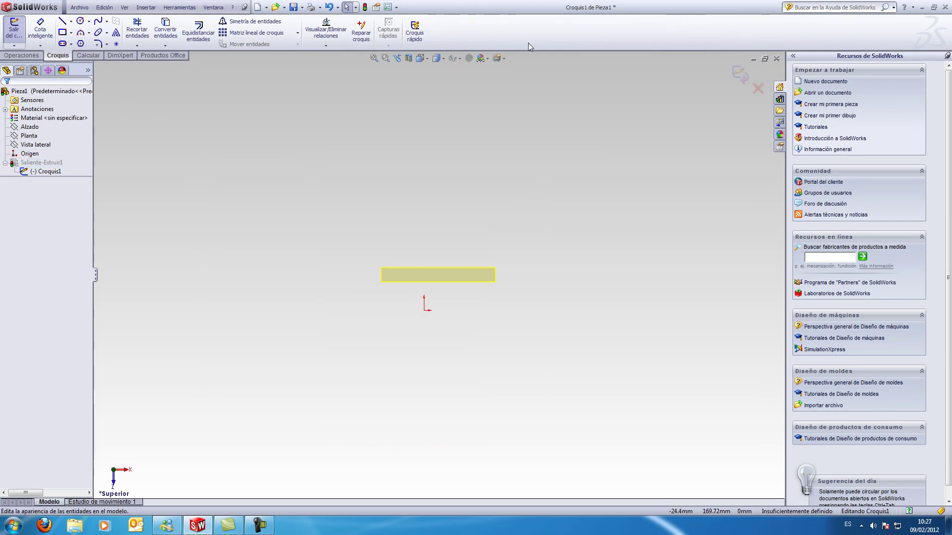
{"action": "left_click", "coordinate": [757, 88]}
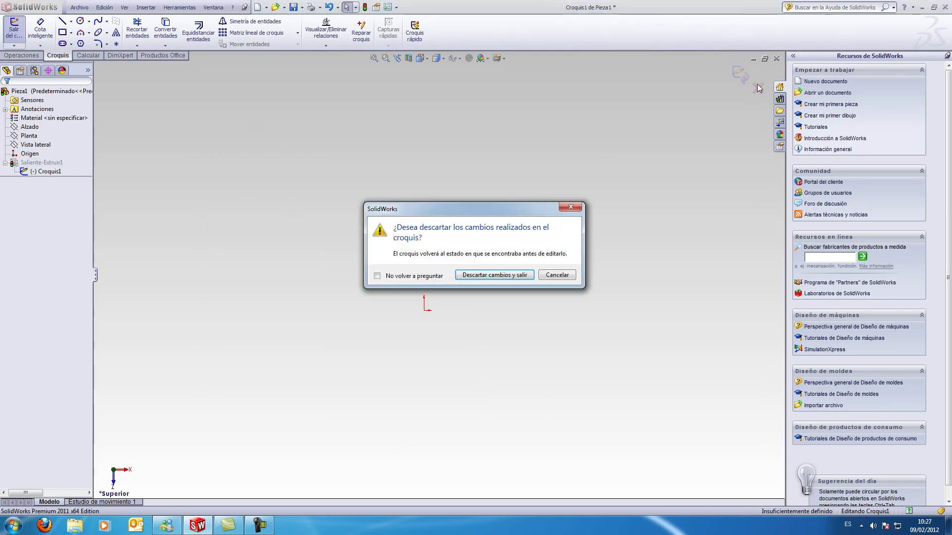
{"action": "left_click", "coordinate": [507, 276]}
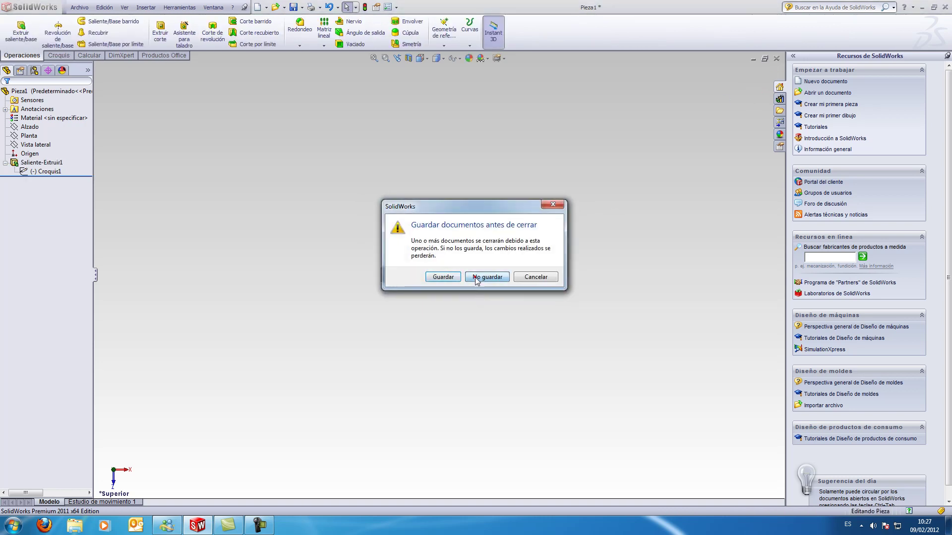
{"action": "left_click", "coordinate": [476, 278]}
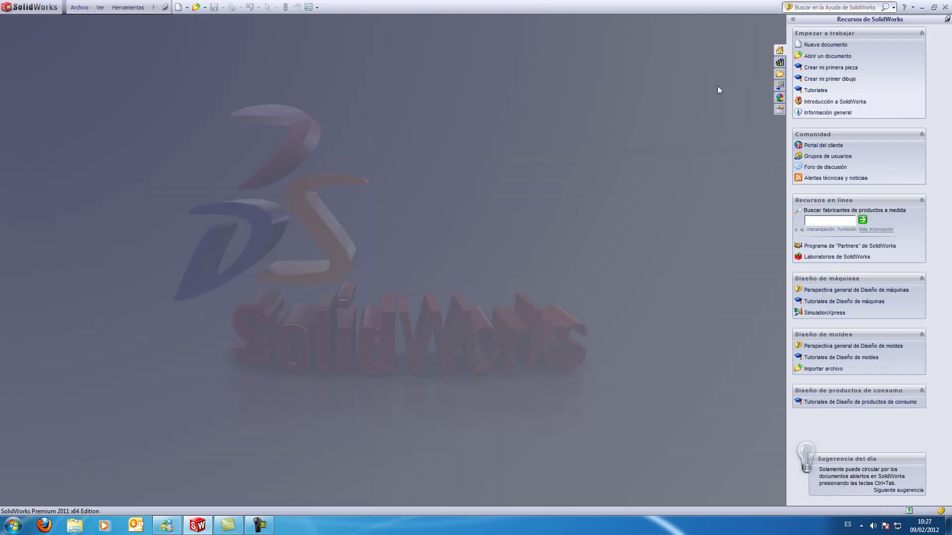
Create a new part and start a sketch on the Planta plane
{"action": "left_click", "coordinate": [178, 7]}
{"action": "left_click", "coordinate": [475, 229]}
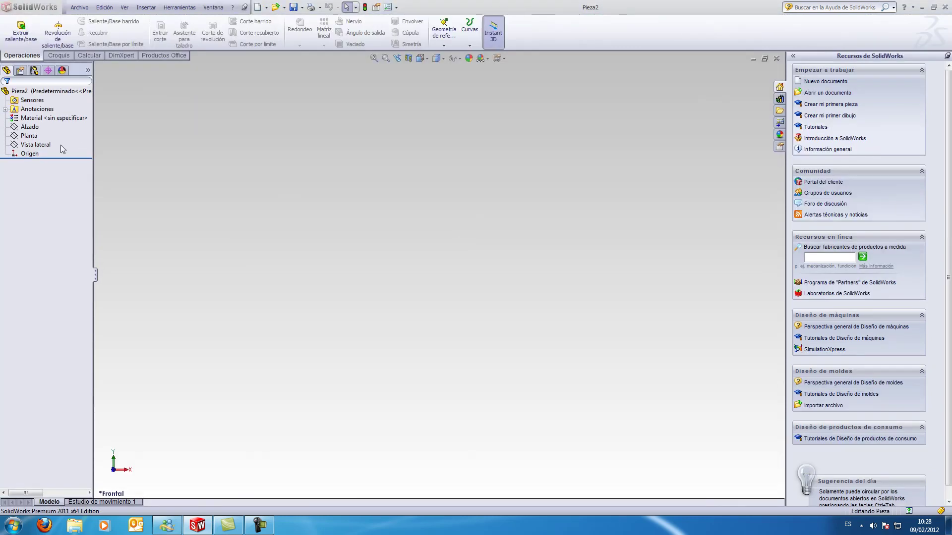
{"action": "left_click", "coordinate": [28, 135]}
{"action": "right_click", "coordinate": [26, 136]}
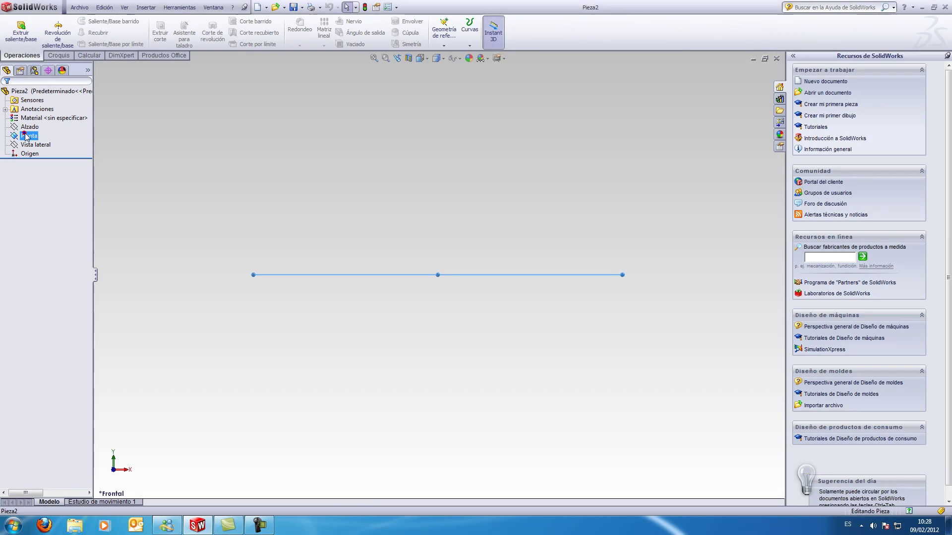
{"action": "left_click", "coordinate": [29, 121]}
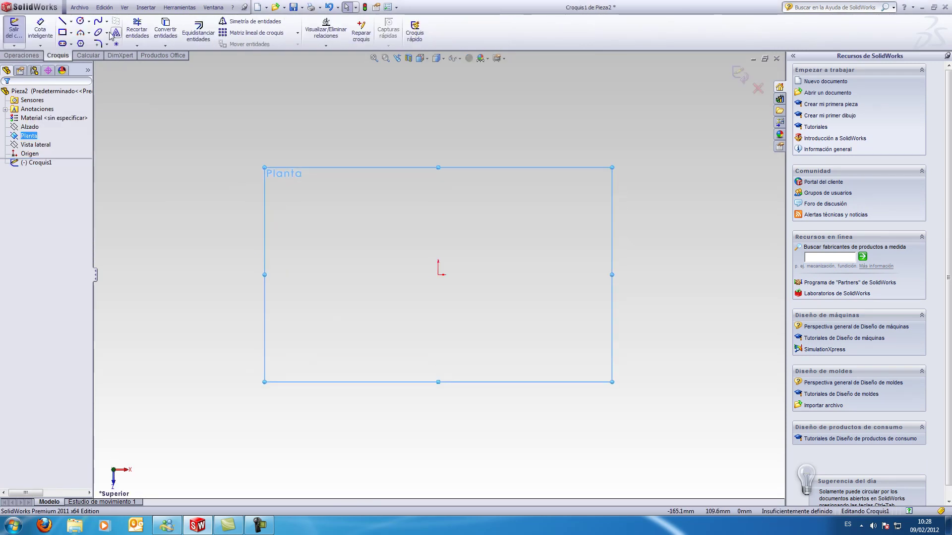
Sketch a corner rectangle about 99 by 71 mm that encloses the origin, and leave the Rectangle tool
{"action": "left_click", "coordinate": [62, 32]}
{"action": "mouse_move", "coordinate": [332, 211]}
{"action": "left_mouse_down"}
{"action": "mouse_move", "coordinate": [471, 329]}
{"action": "mouse_move", "coordinate": [526, 350]}
{"action": "left_mouse_up"}
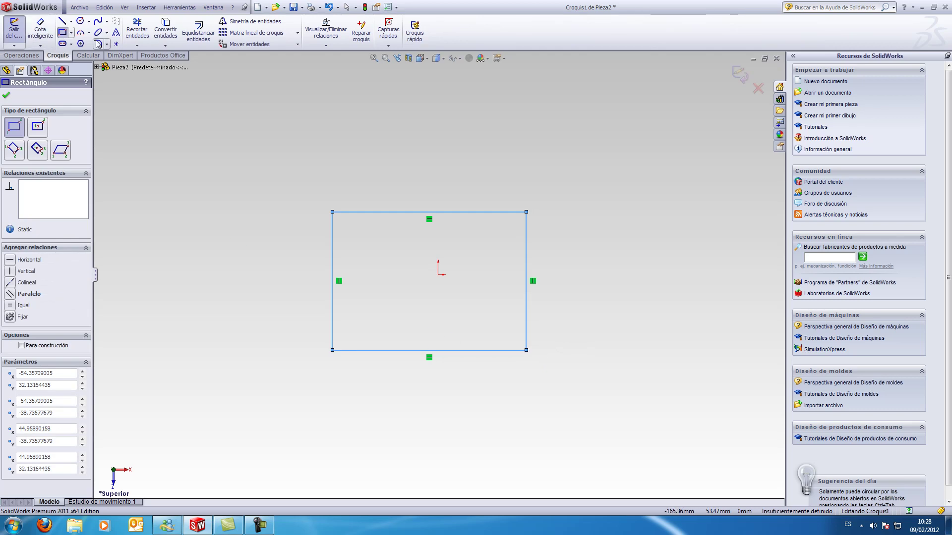
{"action": "left_click", "coordinate": [63, 34]}
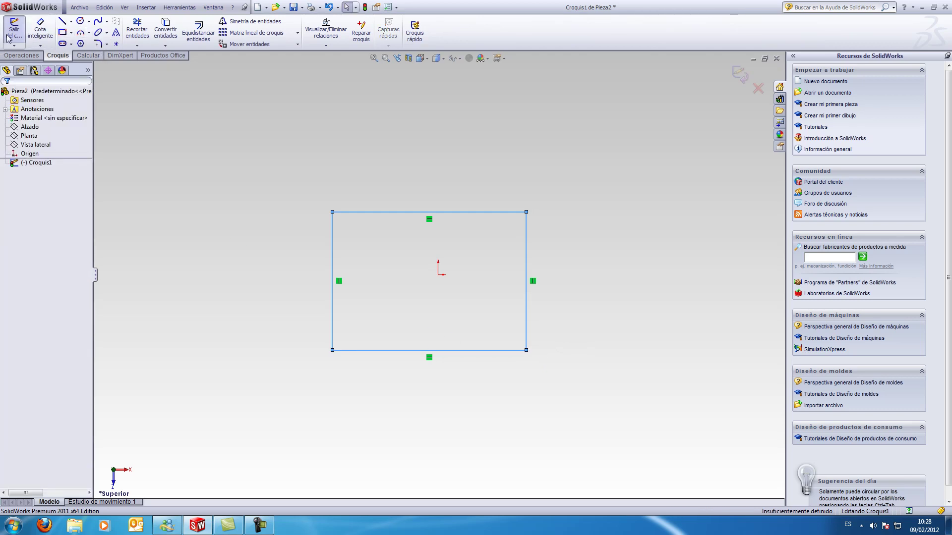
{"action": "right_click", "coordinate": [565, 223]}
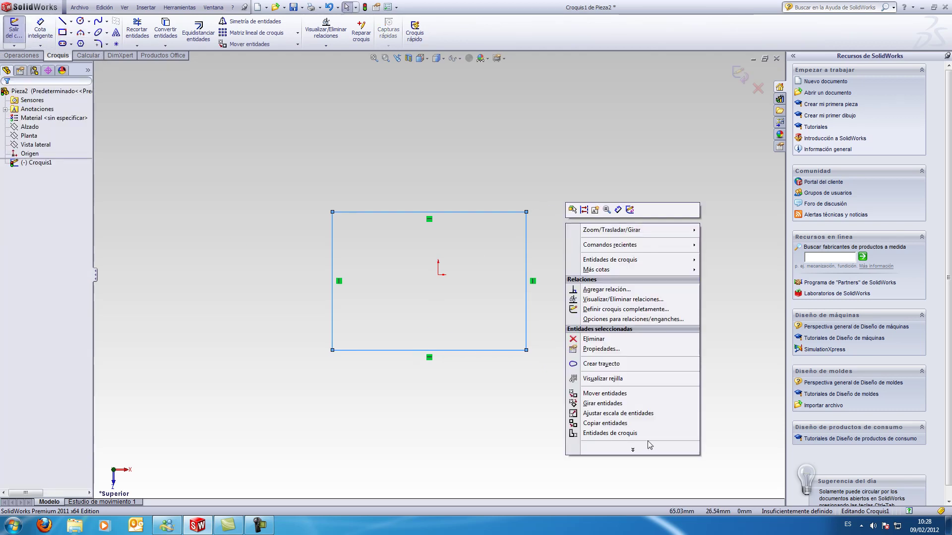
{"action": "mouse_move", "coordinate": [643, 448]}
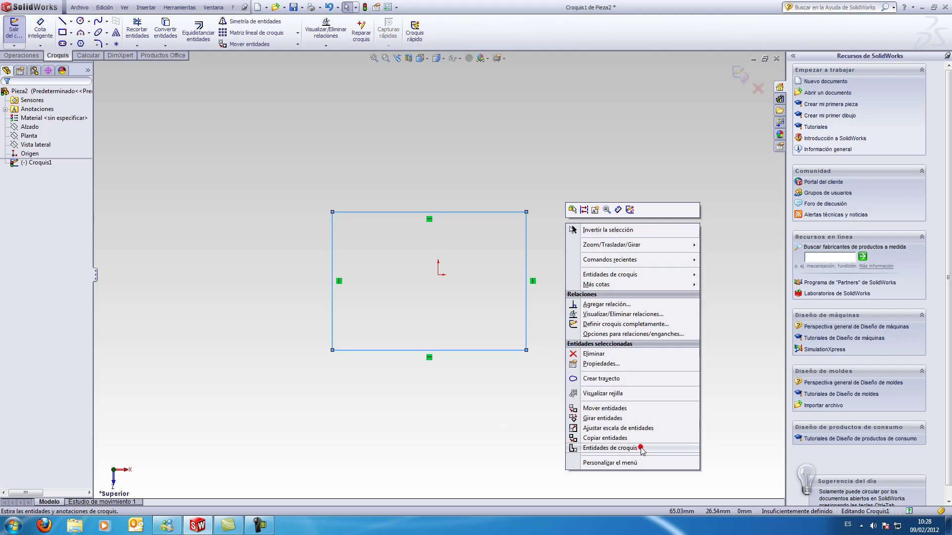
{"action": "left_click", "coordinate": [609, 325]}
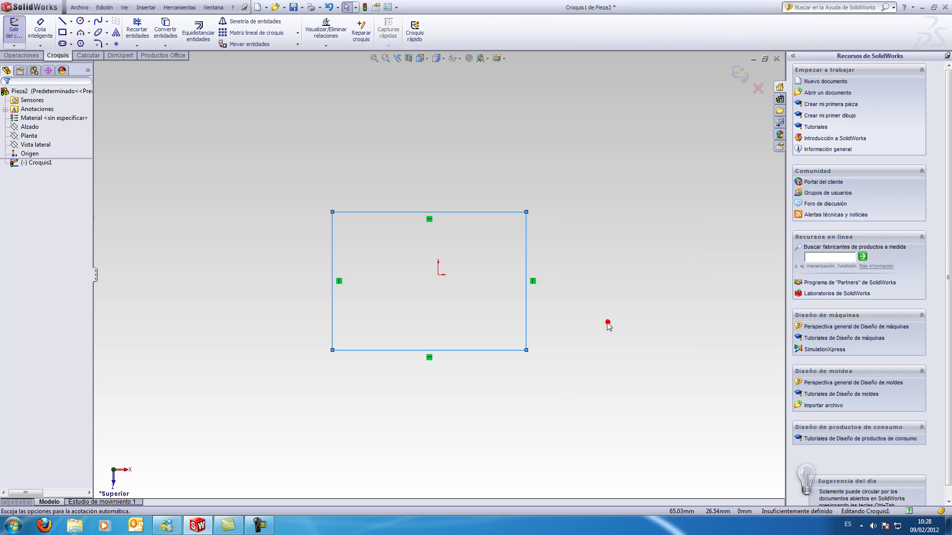
{"action": "left_click", "coordinate": [383, 212]}
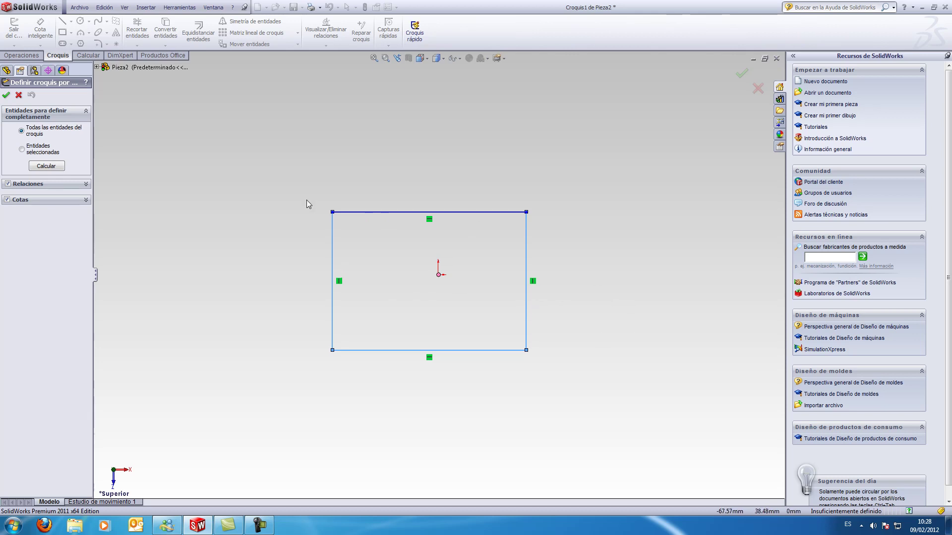
{"action": "key", "text": "Escape"}
Fully define all entities of the rectangle sketch with calculated relations and dimensions, and exit the sketch
{"action": "right_click", "coordinate": [524, 175]}
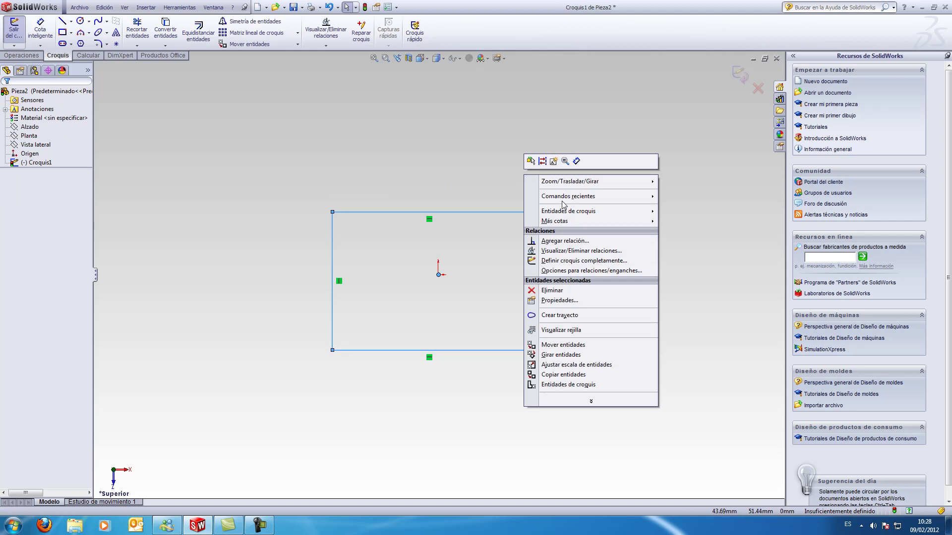
{"action": "left_click", "coordinate": [565, 261]}
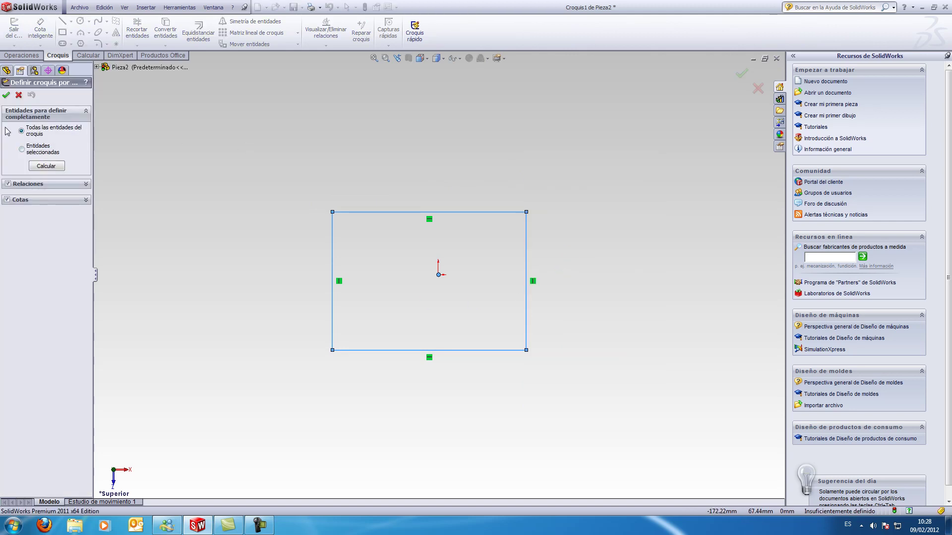
{"action": "left_click", "coordinate": [22, 150]}
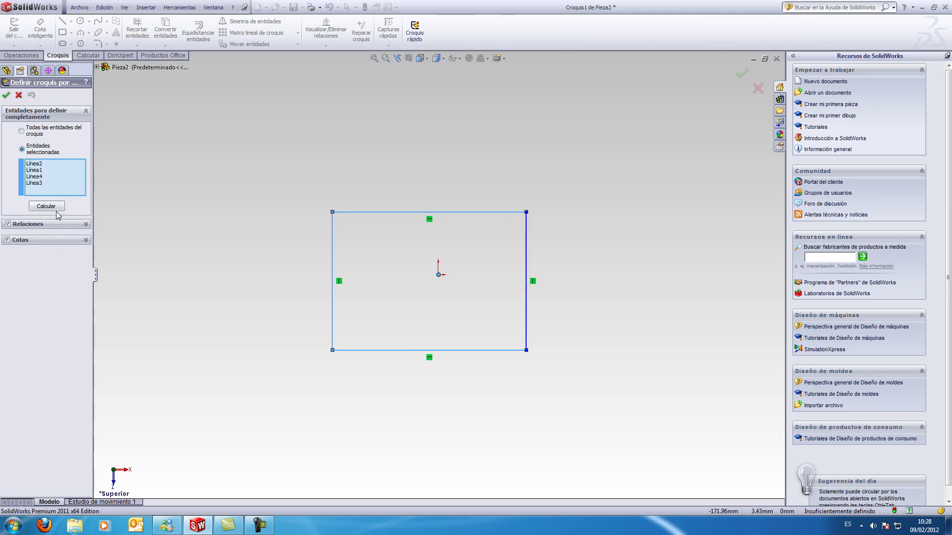
{"action": "left_click", "coordinate": [21, 132]}
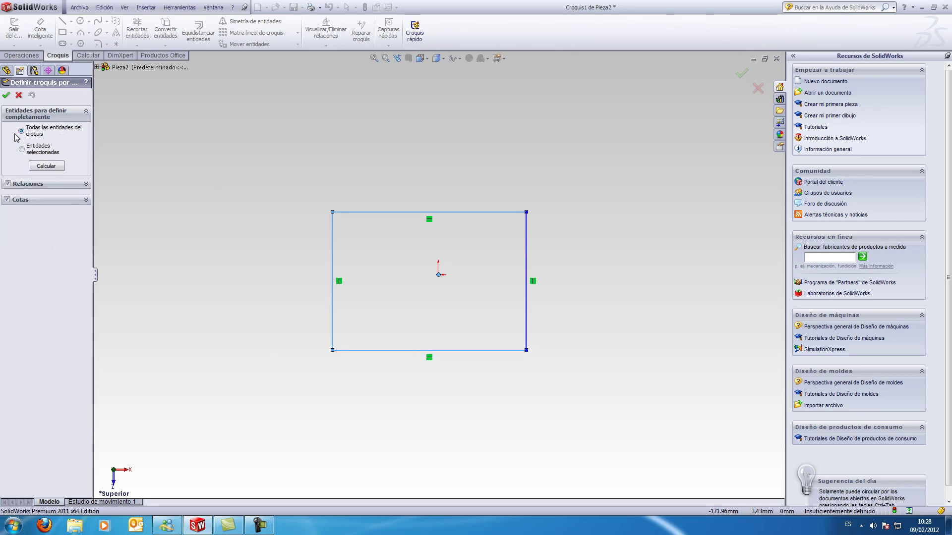
{"action": "left_click", "coordinate": [46, 166]}
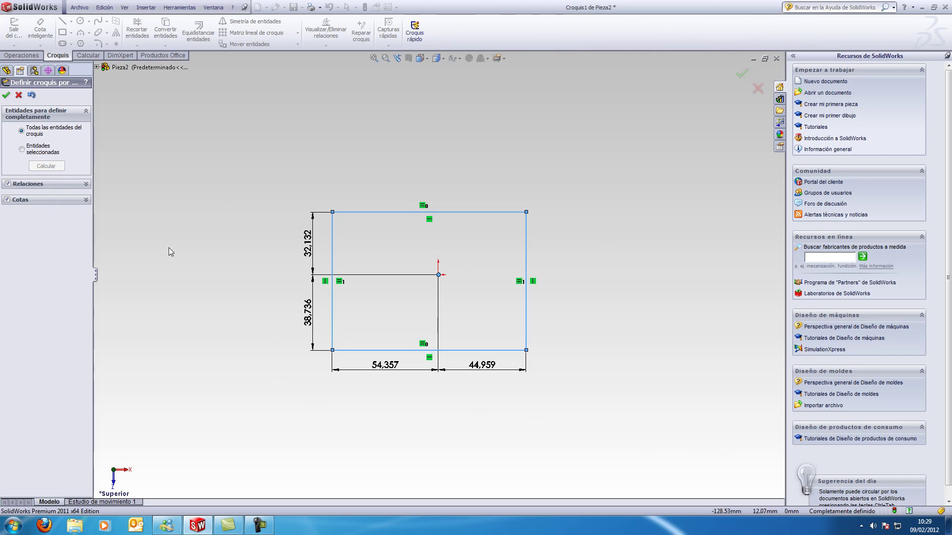
{"action": "left_click", "coordinate": [6, 95]}
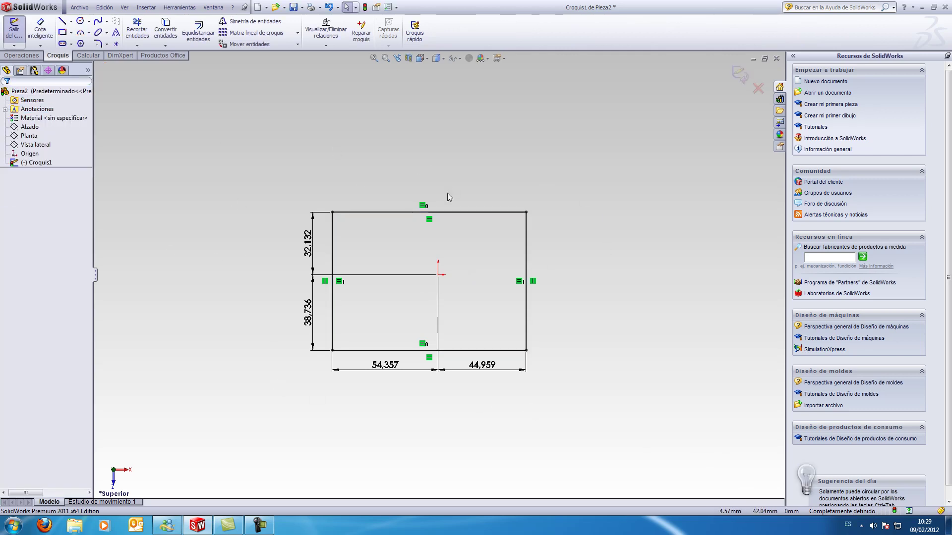
{"action": "left_click", "coordinate": [13, 31]}
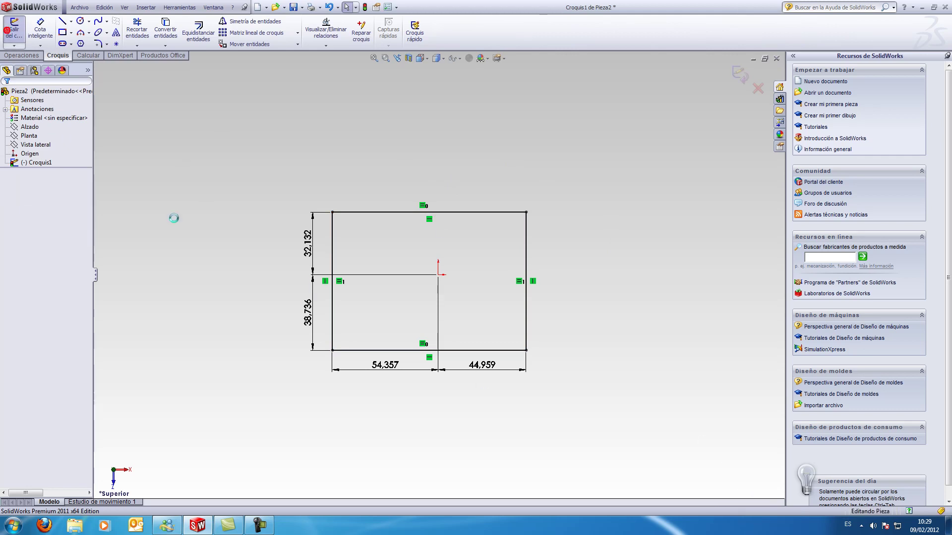
Reopen the rectangle's sketch for editing and delete all of its geometry and dimensions
{"action": "right_click", "coordinate": [31, 166]}
{"action": "left_click", "coordinate": [40, 142]}
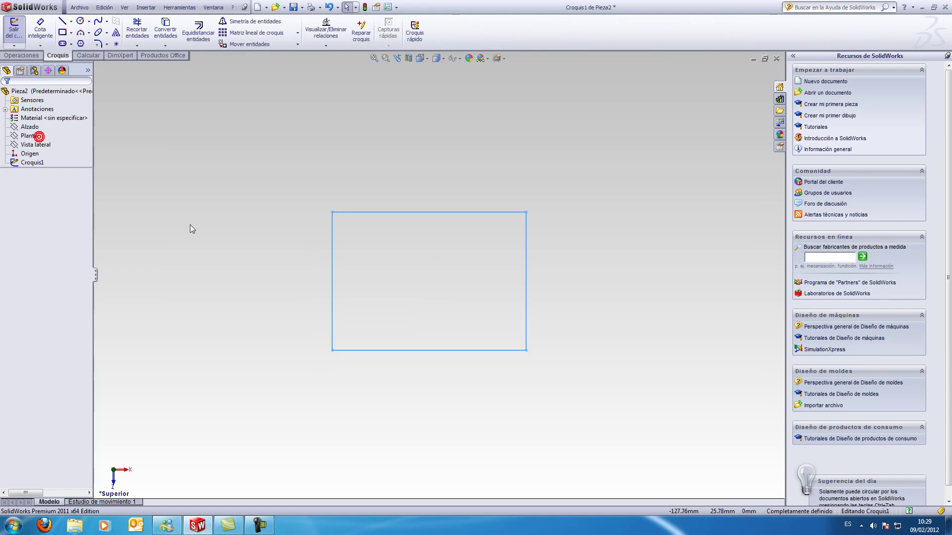
{"action": "left_click_drag", "start_coordinate": [215, 168], "coordinate": [587, 441]}
{"action": "key", "text": "Delete"}
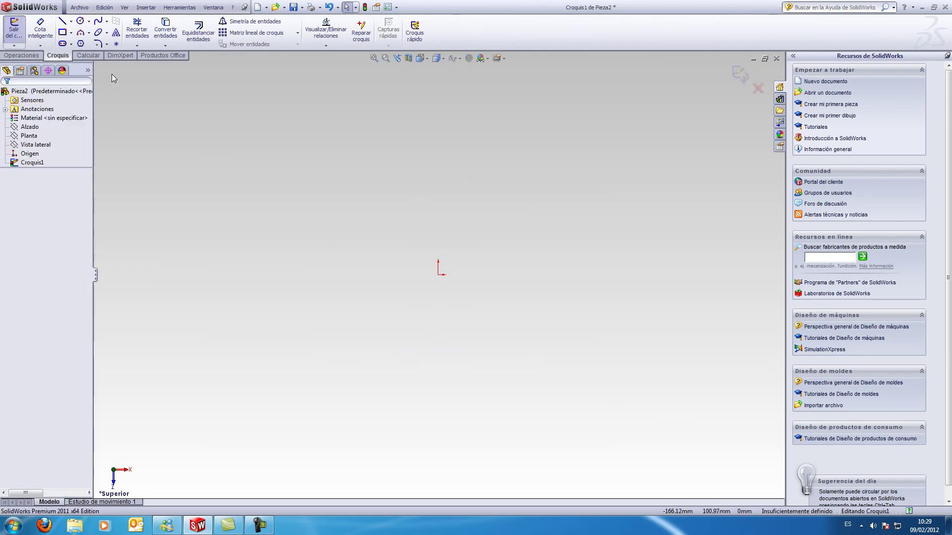
Sketch a single diagonal line about 184 mm long, rising from the lower left of the origin to its upper right
{"action": "left_click", "coordinate": [63, 22]}
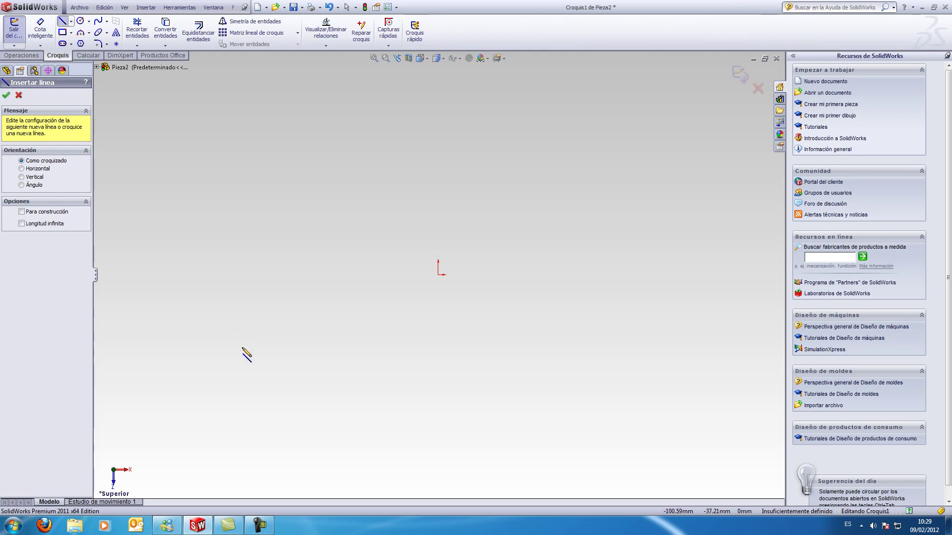
{"action": "left_click_drag", "start_coordinate": [237, 361], "coordinate": [242, 355]}
{"action": "key", "text": "Escape"}
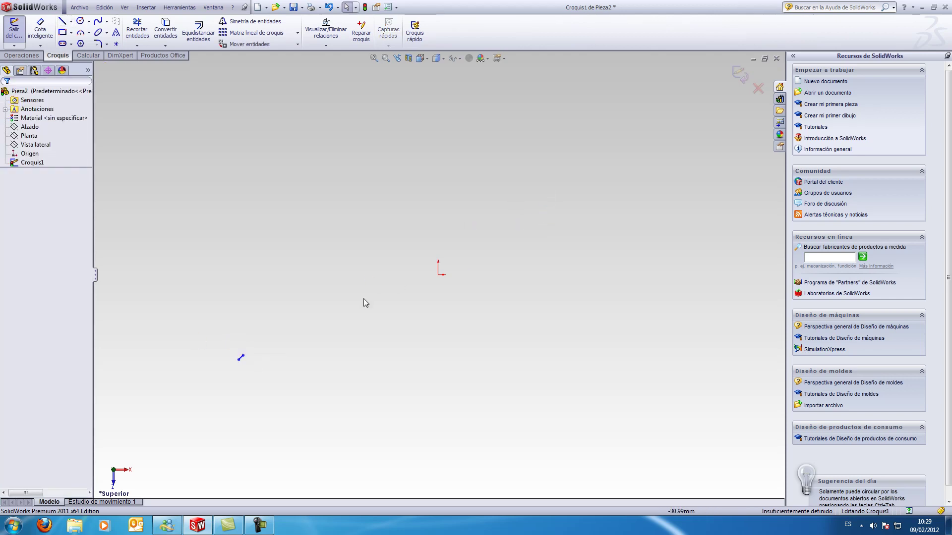
{"action": "left_click", "coordinate": [242, 356]}
{"action": "left_click_drag", "start_coordinate": [242, 356], "coordinate": [526, 141]}
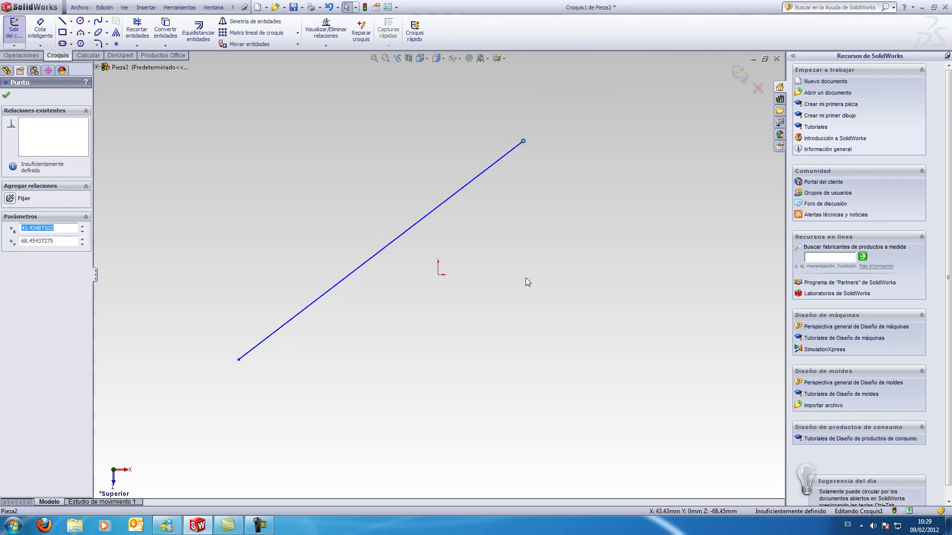
Add a horizontal dimension below the diagonal line and set it to 150 mm
{"action": "left_click", "coordinate": [41, 29]}
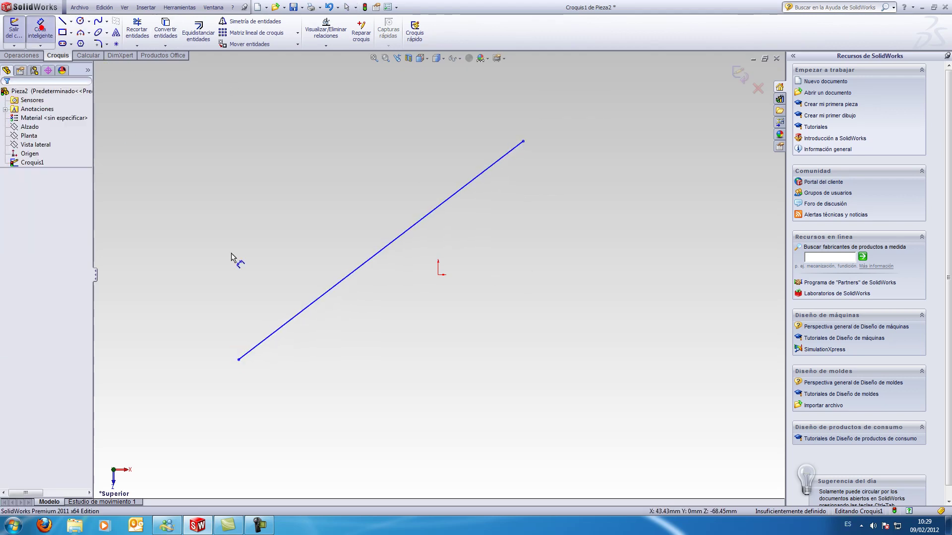
{"action": "left_click", "coordinate": [350, 274]}
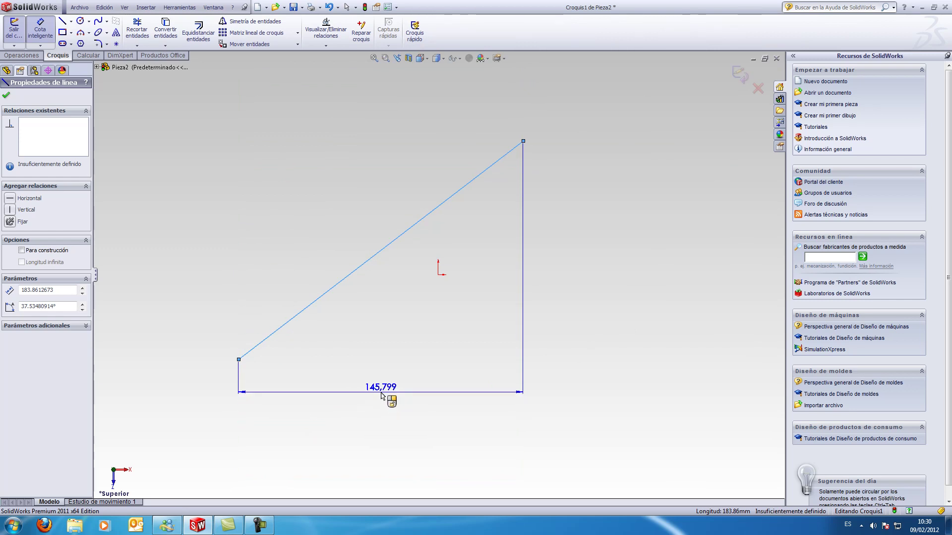
{"action": "left_click", "coordinate": [382, 393]}
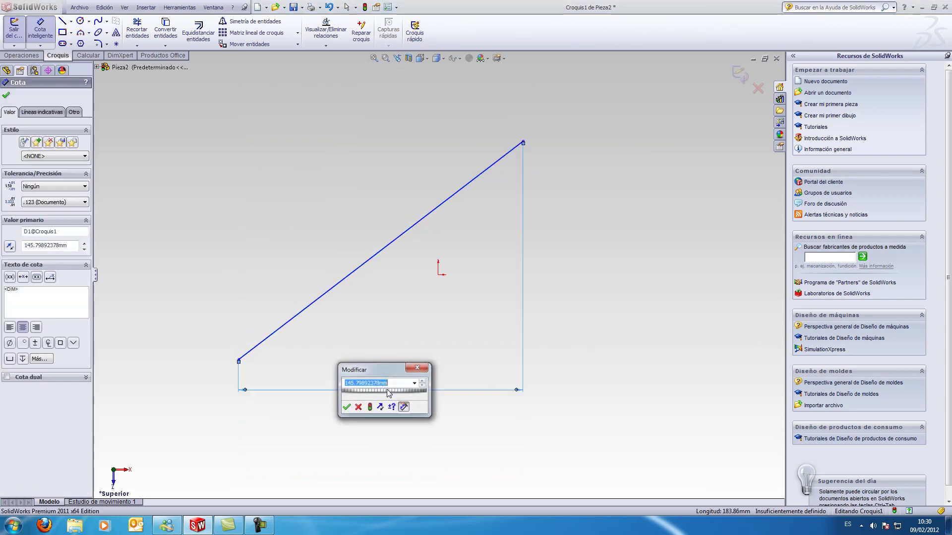
{"action": "type", "text": "150"}
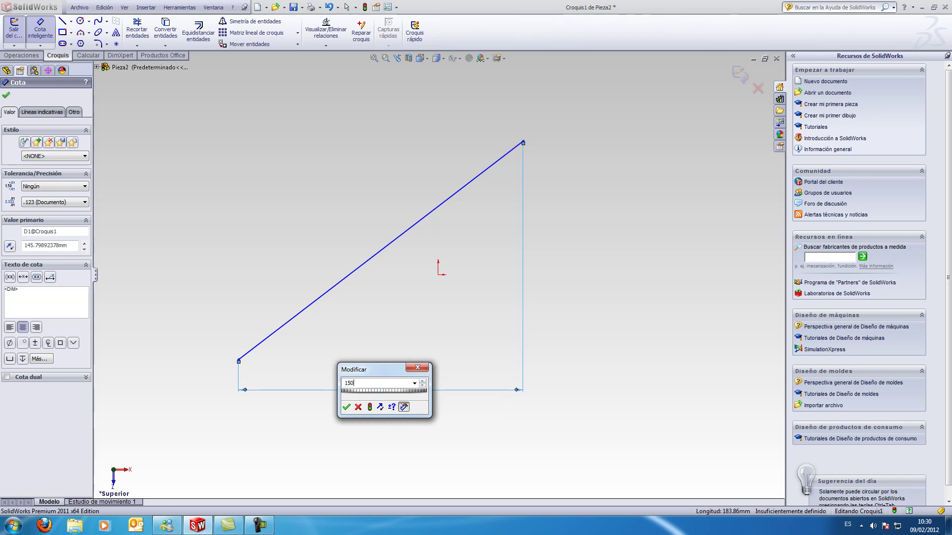
{"action": "key", "text": "Return"}
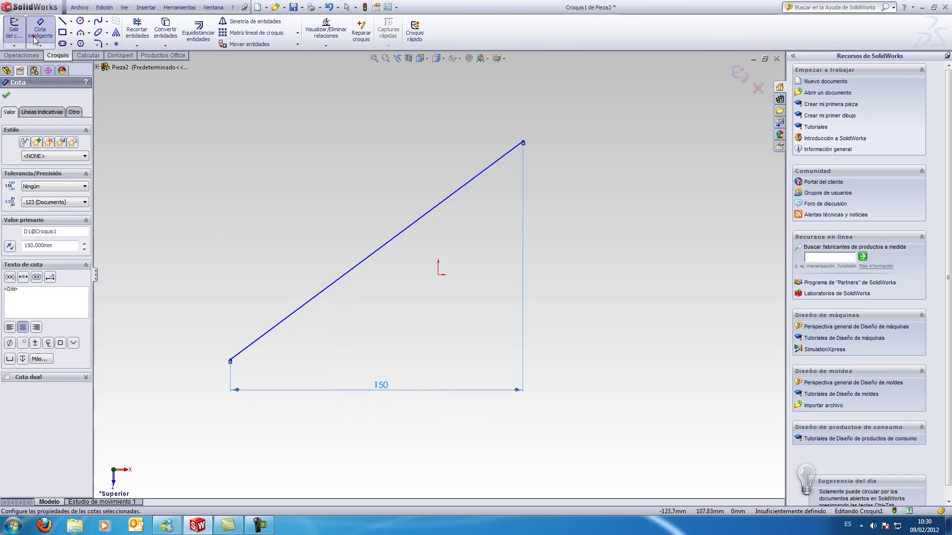
Delete the 150 mm horizontal dimension from the diagonal line
{"action": "key", "text": "Escape"}
{"action": "left_click_drag", "start_coordinate": [557, 399], "coordinate": [499, 362]}
{"action": "key", "text": "Delete"}
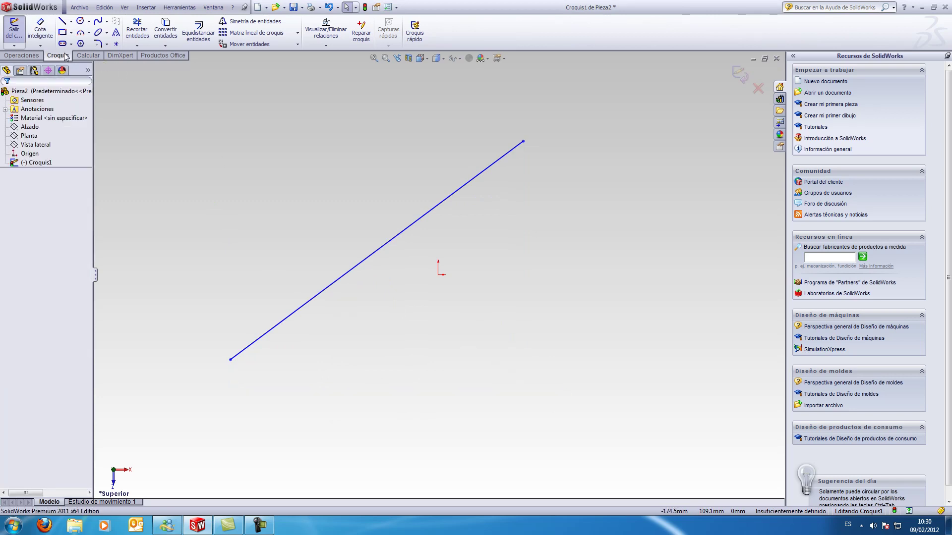
Add a dimension parallel to the diagonal line for its true length and set it to 300 mm
{"action": "left_click", "coordinate": [40, 29]}
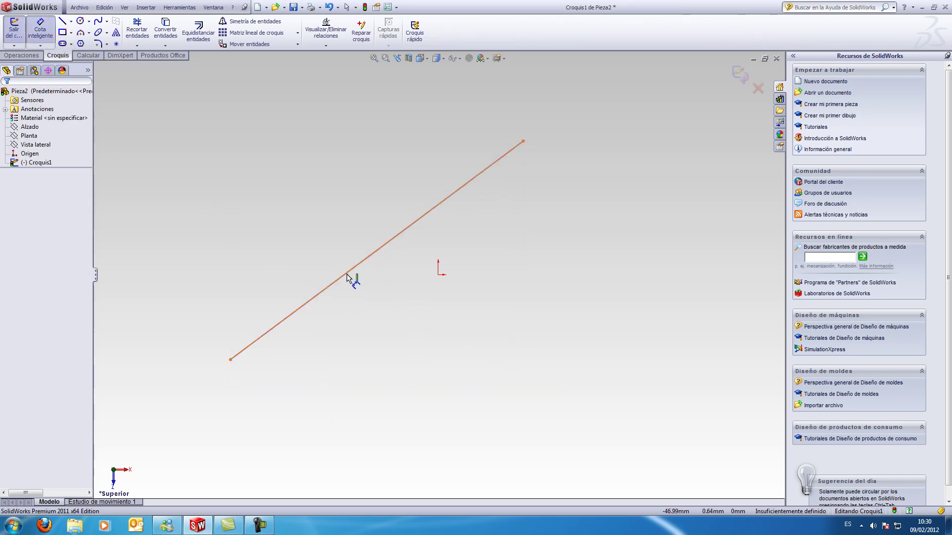
{"action": "left_click", "coordinate": [345, 274]}
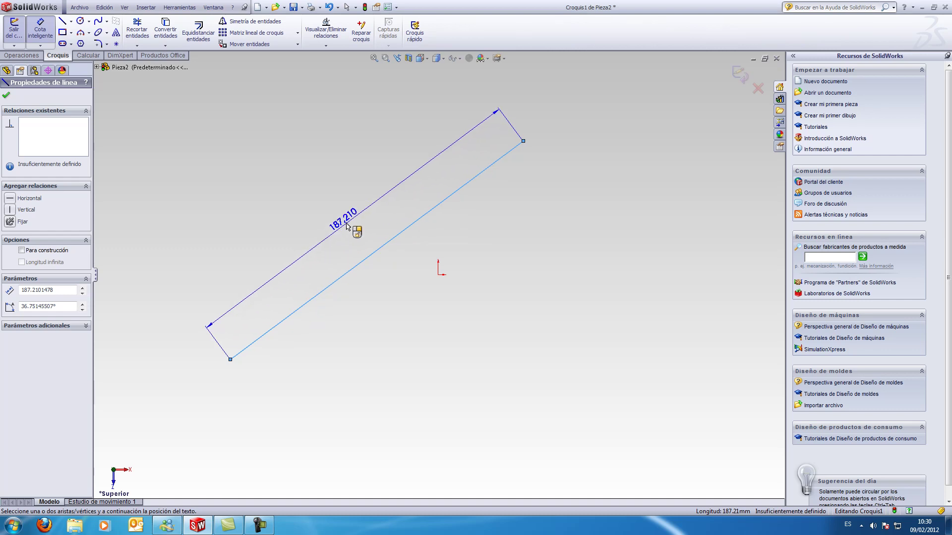
{"action": "left_click", "coordinate": [346, 227]}
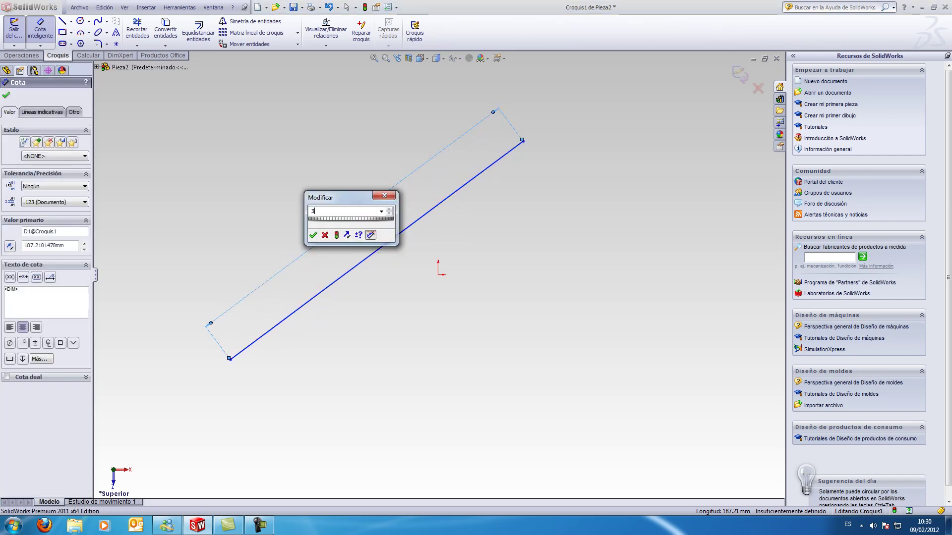
{"action": "type", "text": "300"}
{"action": "key", "text": "Return"}
{"action": "scroll", "coordinate": [401, 252], "scroll_direction": "up", "scroll_amount": 6}
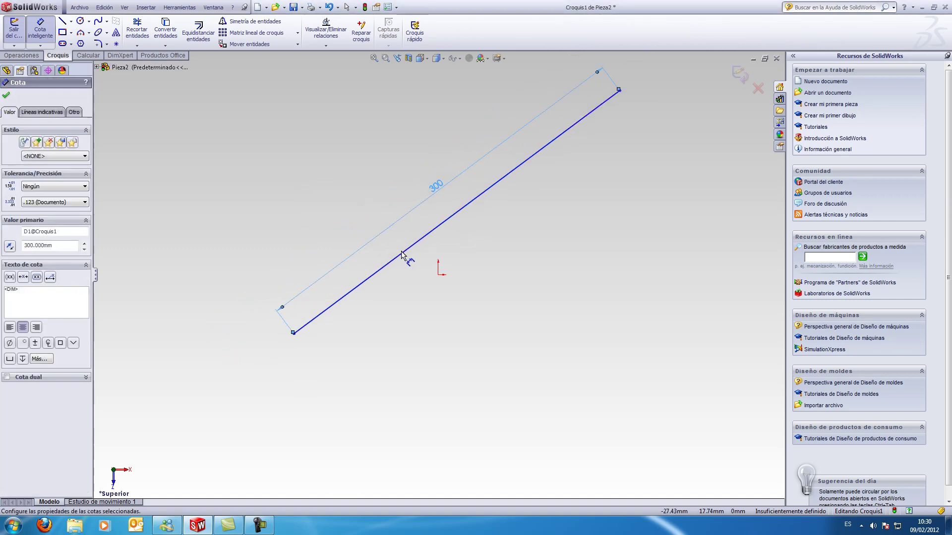
Delete the diagonal line together with its length dimension, leaving the sketch empty
{"action": "left_click", "coordinate": [46, 31]}
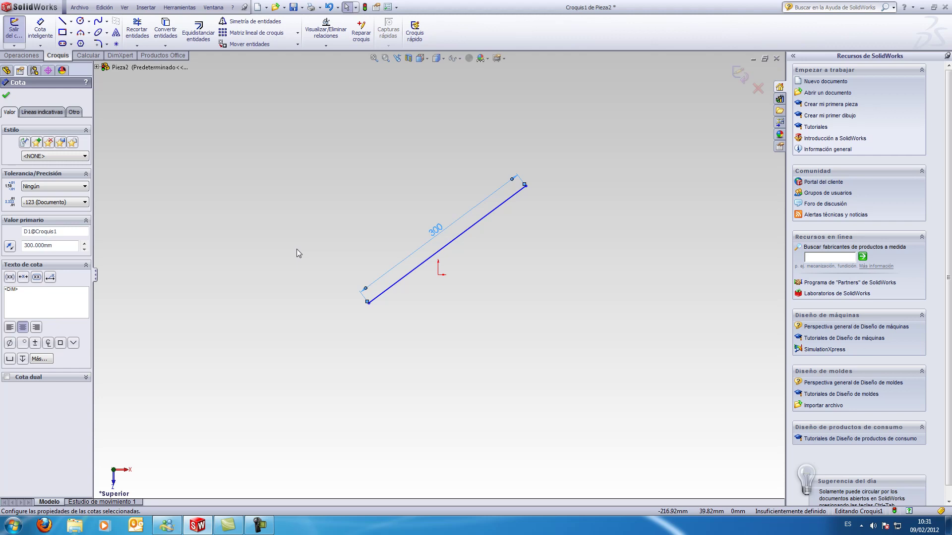
{"action": "left_click_drag", "start_coordinate": [548, 171], "coordinate": [305, 350]}
{"action": "key", "text": "Delete"}
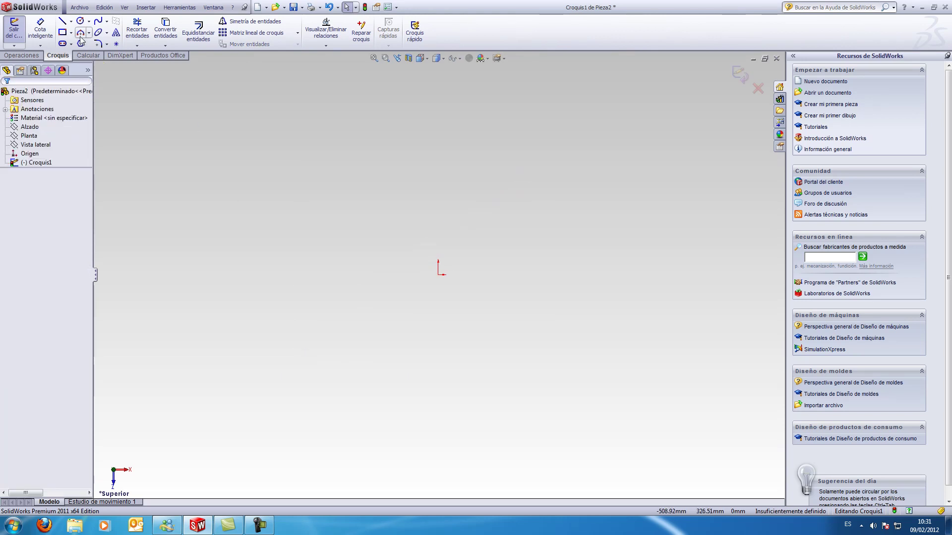
Sketch a corner rectangle around the origin, about 299 mm wide and 265 mm high
{"action": "left_click", "coordinate": [64, 32]}
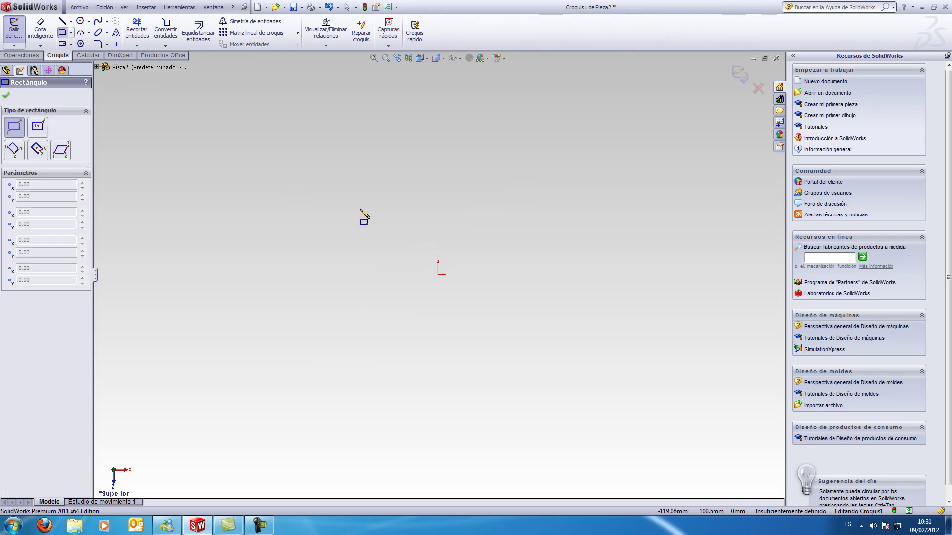
{"action": "mouse_move", "coordinate": [345, 195]}
{"action": "left_mouse_down"}
{"action": "mouse_move", "coordinate": [501, 353]}
{"action": "mouse_move", "coordinate": [540, 368]}
{"action": "left_mouse_up"}
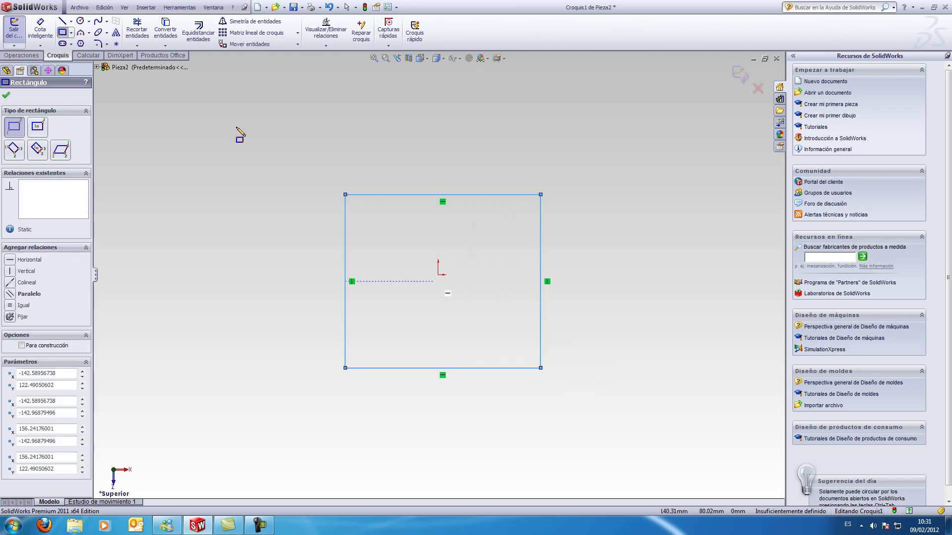
Dimension the rectangle's top edge at 300 mm and its right edge at 500 mm
{"action": "left_click", "coordinate": [40, 30]}
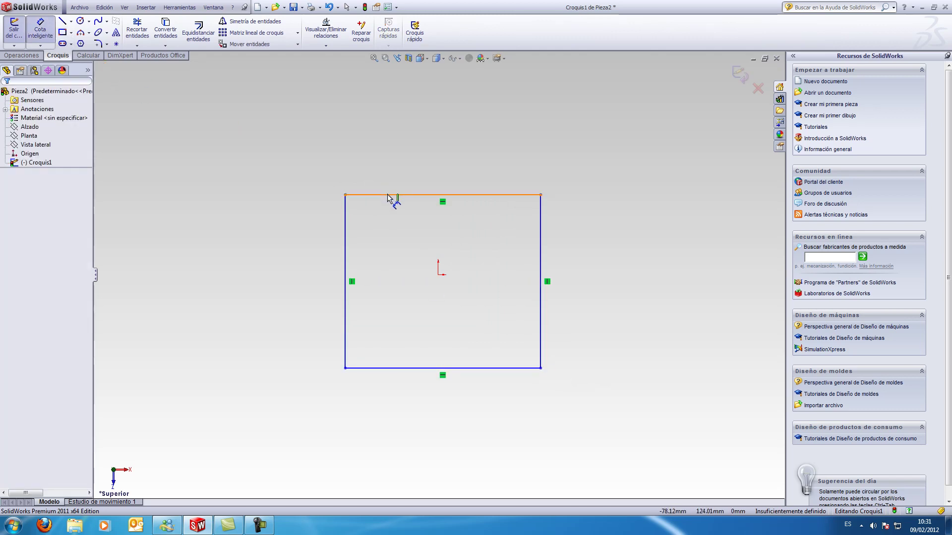
{"action": "left_click", "coordinate": [420, 192]}
{"action": "left_click", "coordinate": [438, 169]}
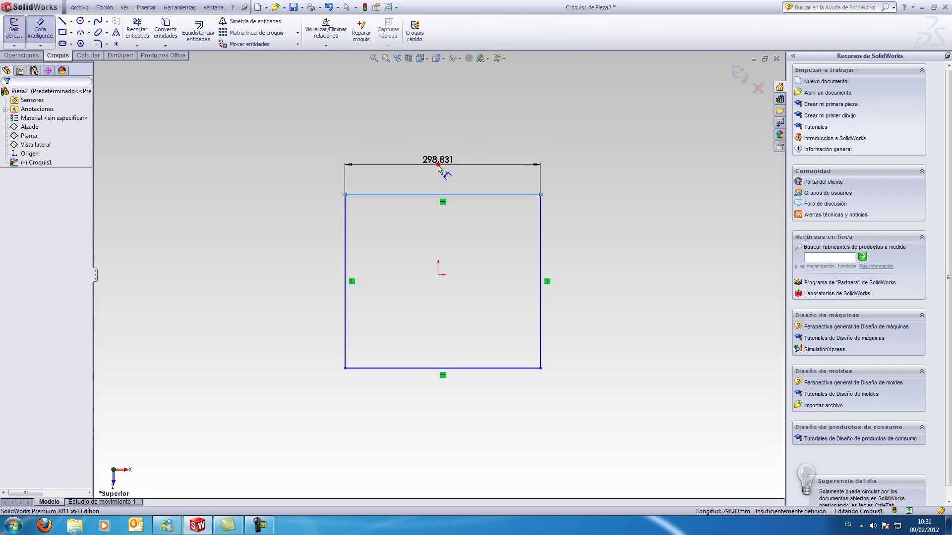
{"action": "type", "text": "300"}
{"action": "key", "text": "Return"}
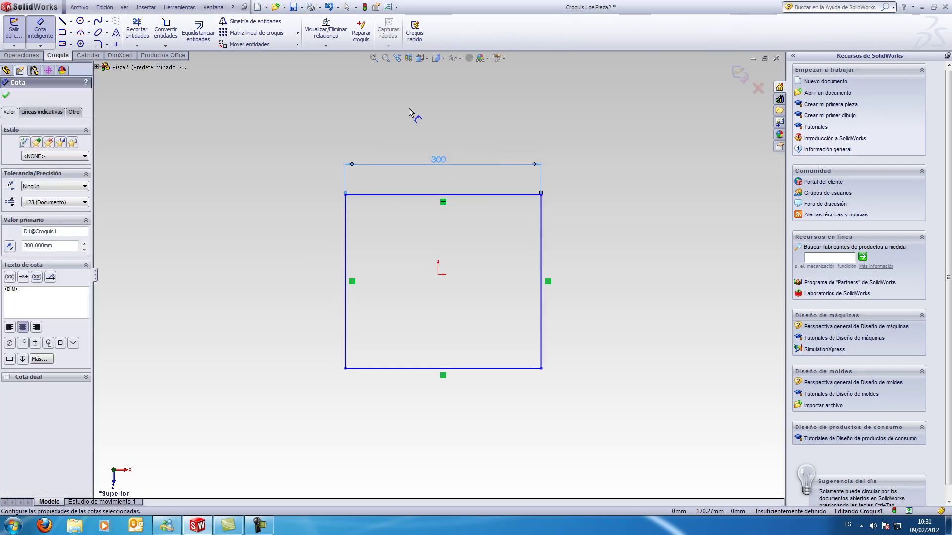
{"action": "left_click", "coordinate": [542, 257]}
{"action": "left_click", "coordinate": [595, 277]}
{"action": "type", "text": "50"}
{"action": "key", "text": "Return"}
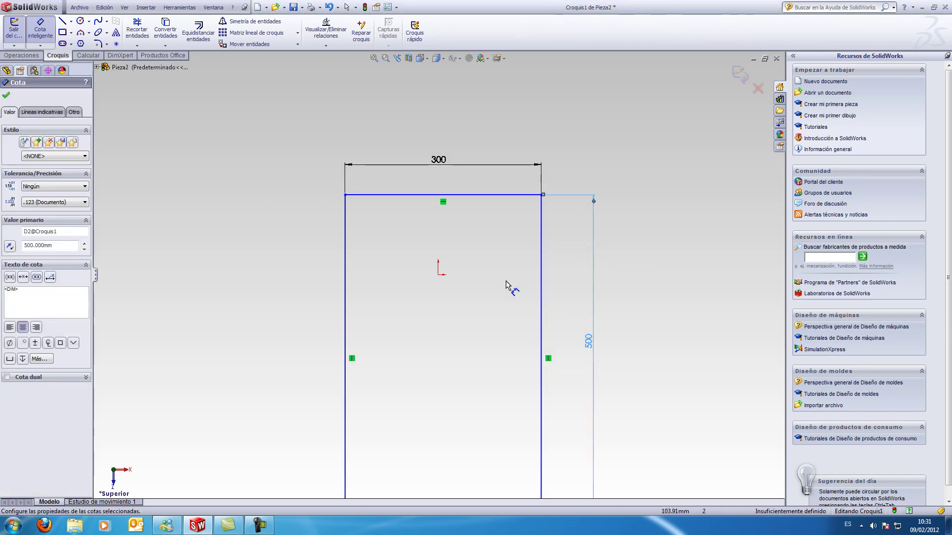
Add a redundant width dimension below the rectangle's bottom edge and make it a driven dimension
{"action": "mouse_move", "coordinate": [480, 427]}
{"action": "middle_mouse_down", "text": "ctrl"}
{"action": "mouse_move", "coordinate": [489, 365]}
{"action": "mouse_move", "coordinate": [481, 369]}
{"action": "middle_mouse_up", "text": "ctrl"}
{"action": "left_click", "coordinate": [480, 367]}
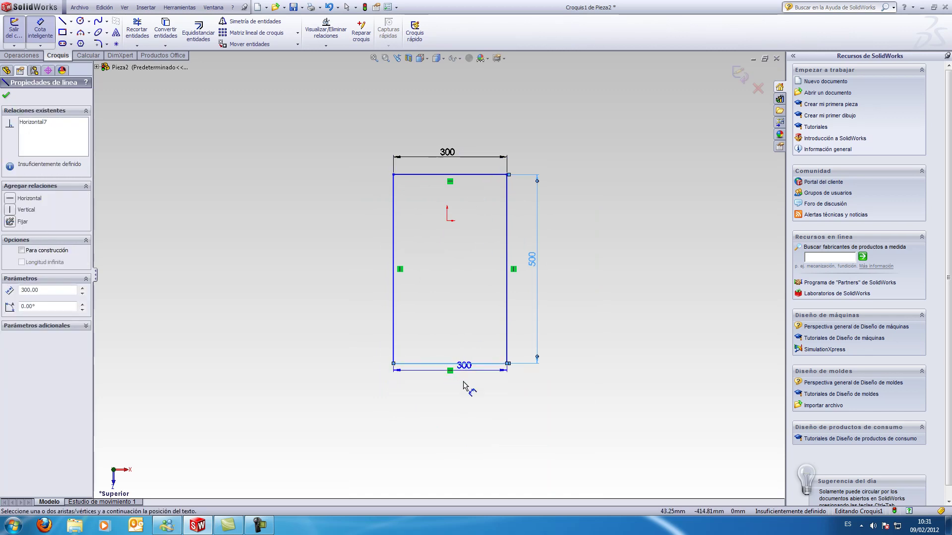
{"action": "left_click", "coordinate": [449, 401]}
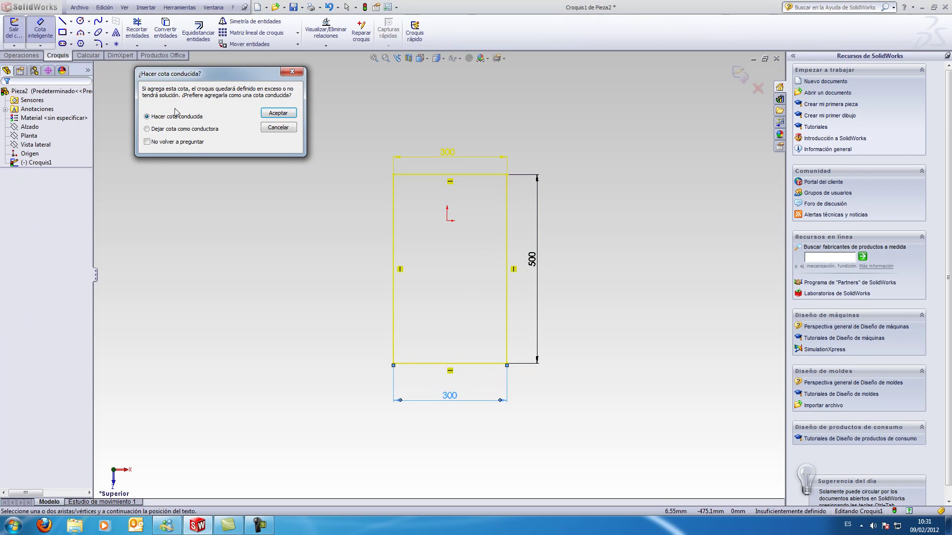
{"action": "mouse_move", "coordinate": [163, 78]}
{"action": "left_mouse_down"}
{"action": "mouse_move", "coordinate": [166, 146]}
{"action": "mouse_move", "coordinate": [182, 142]}
{"action": "left_mouse_up"}
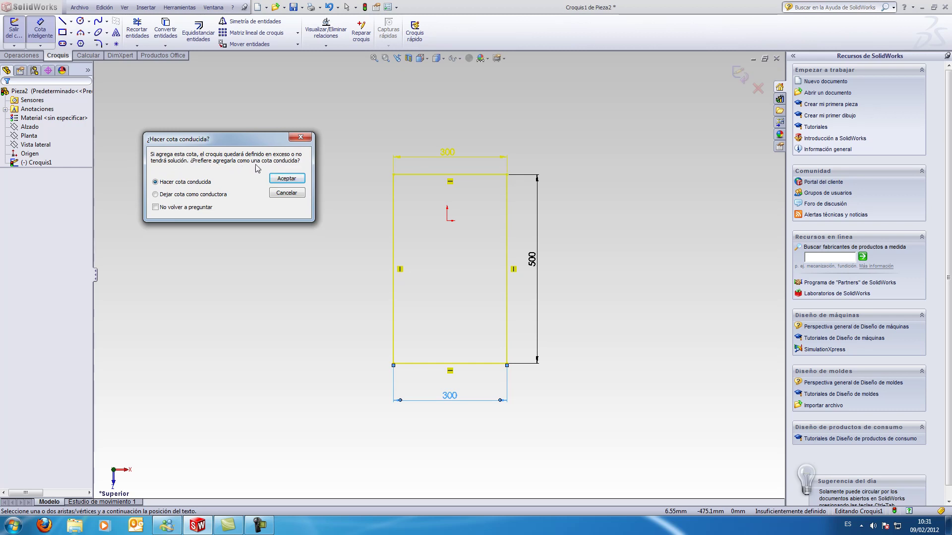
{"action": "left_click_drag", "start_coordinate": [255, 141], "coordinate": [256, 126]}
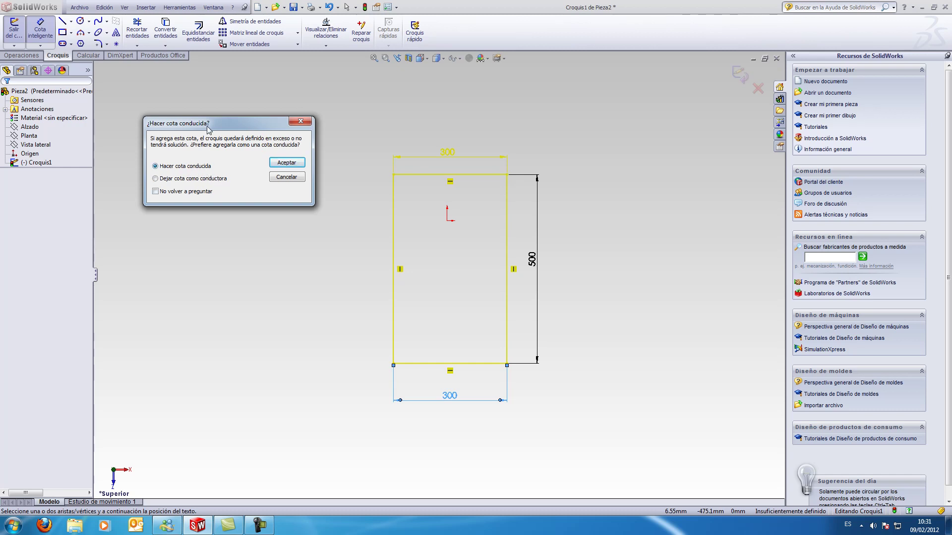
{"action": "left_click_drag", "start_coordinate": [207, 128], "coordinate": [200, 121]}
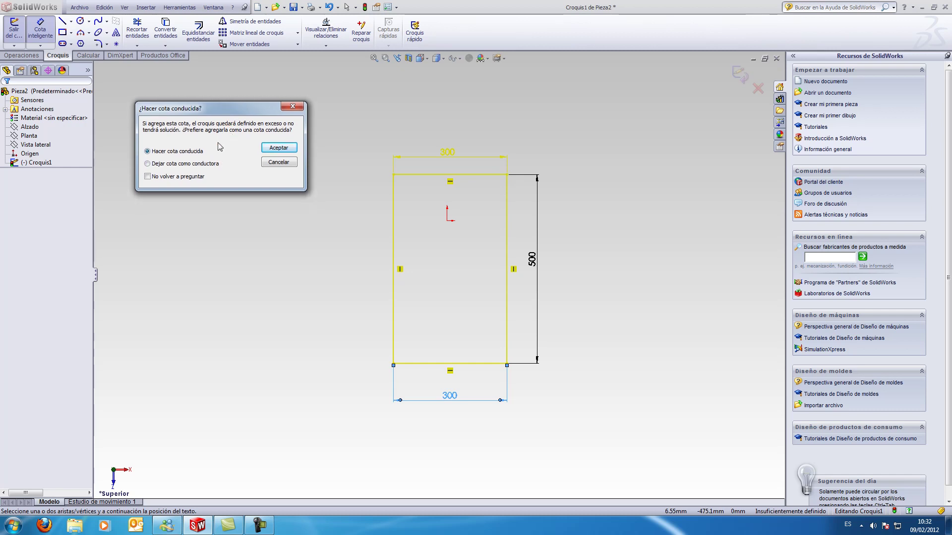
{"action": "left_click", "coordinate": [286, 150]}
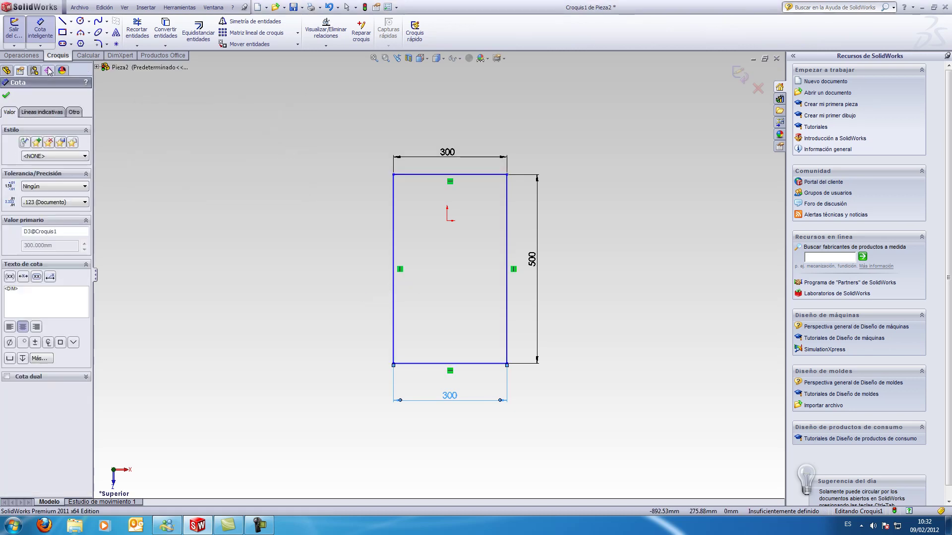
{"action": "key", "text": "Escape"}
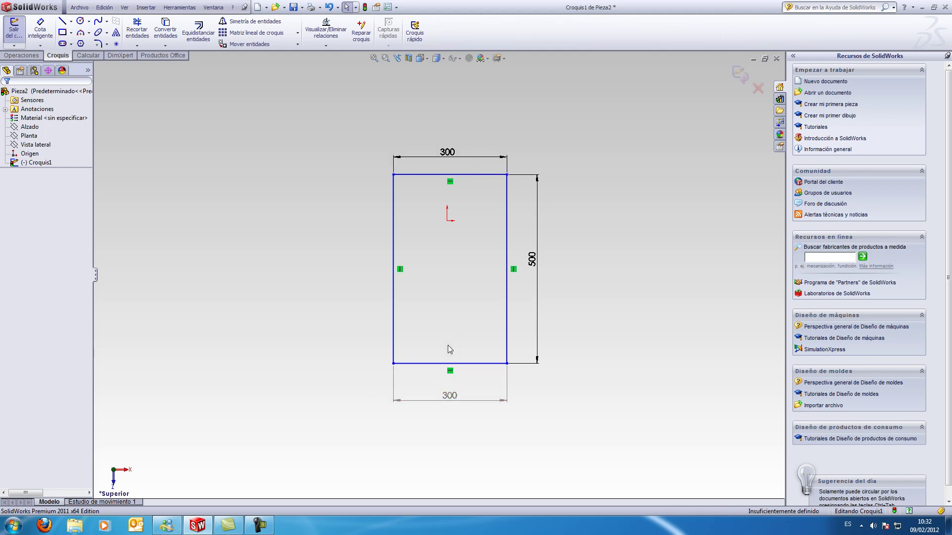
Set the width dimension above the rectangle's top edge to 600 mm
{"action": "double_click", "coordinate": [447, 152]}
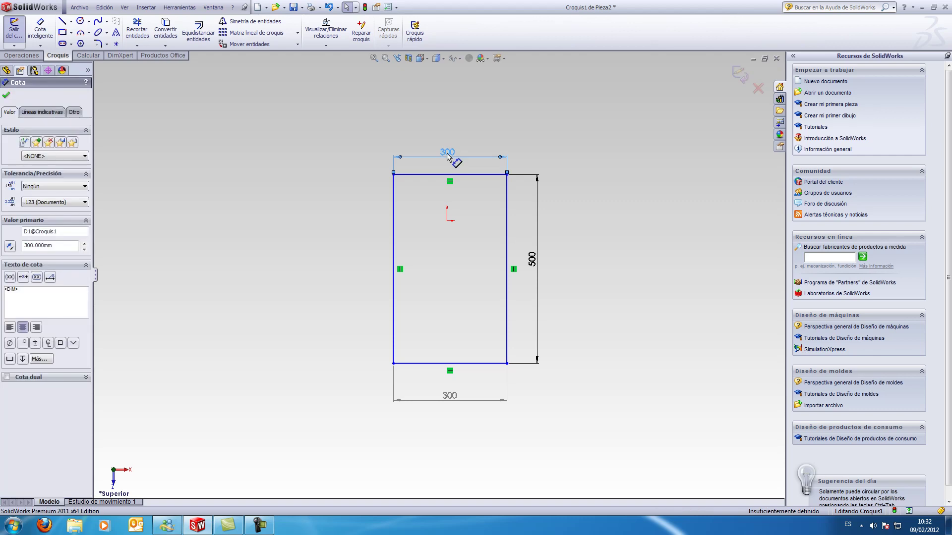
{"action": "type", "text": "600"}
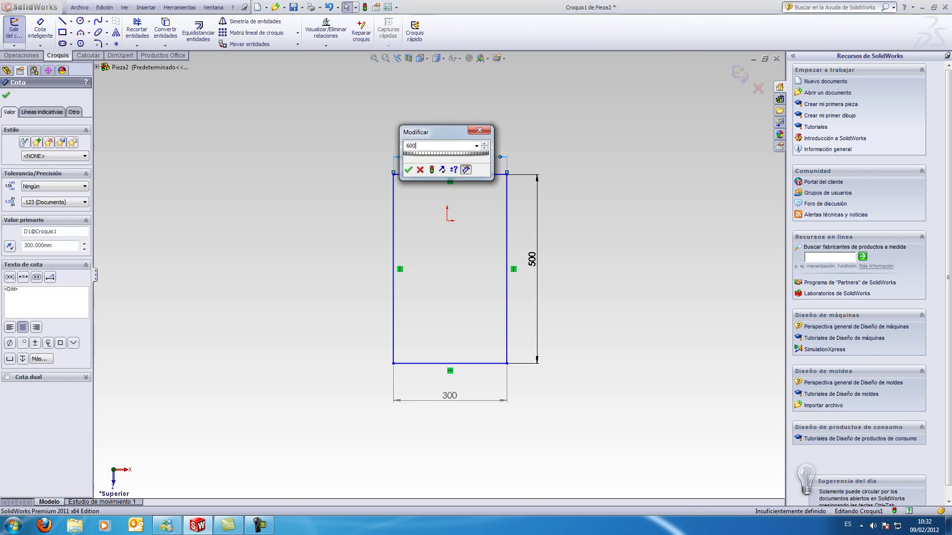
{"action": "key", "text": "Return"}
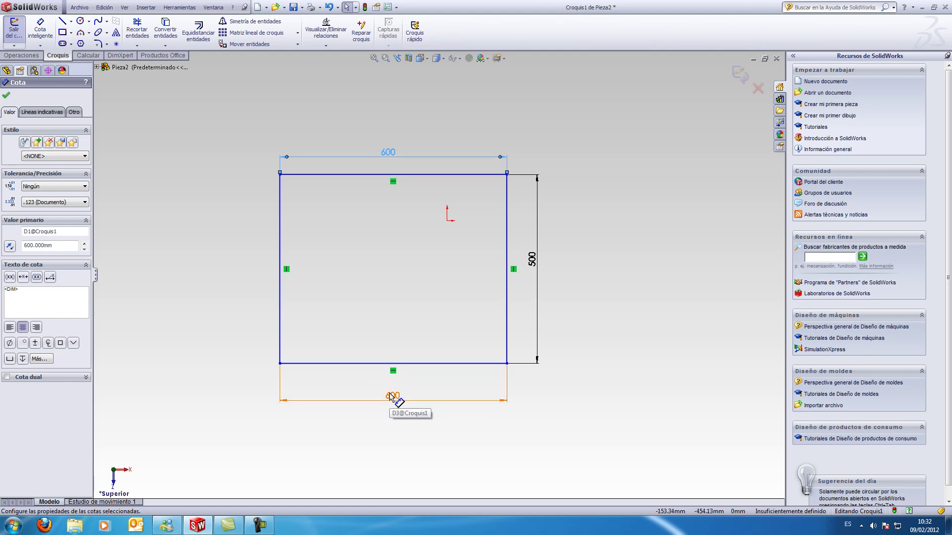
Delete the driven width dimension below the rectangle
{"action": "left_click", "coordinate": [399, 256]}
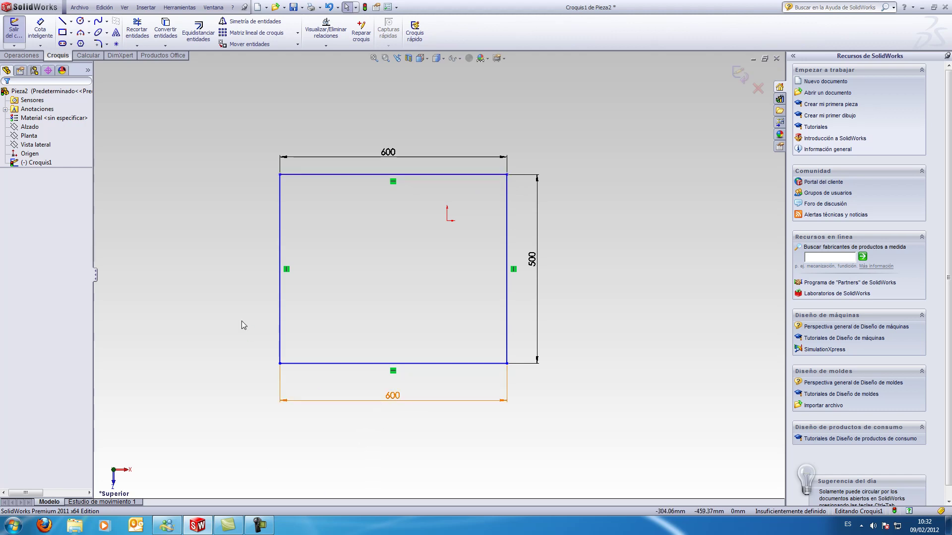
{"action": "left_click", "coordinate": [391, 399]}
{"action": "key", "text": "Delete"}
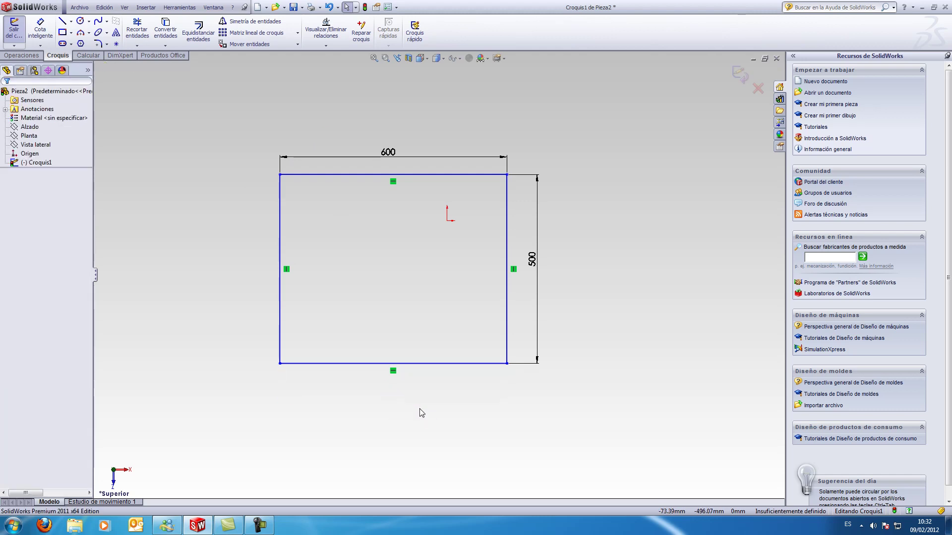
Add a redundant height dimension beside the rectangle's left edge and keep it as a driving dimension
{"action": "left_click", "coordinate": [40, 30]}
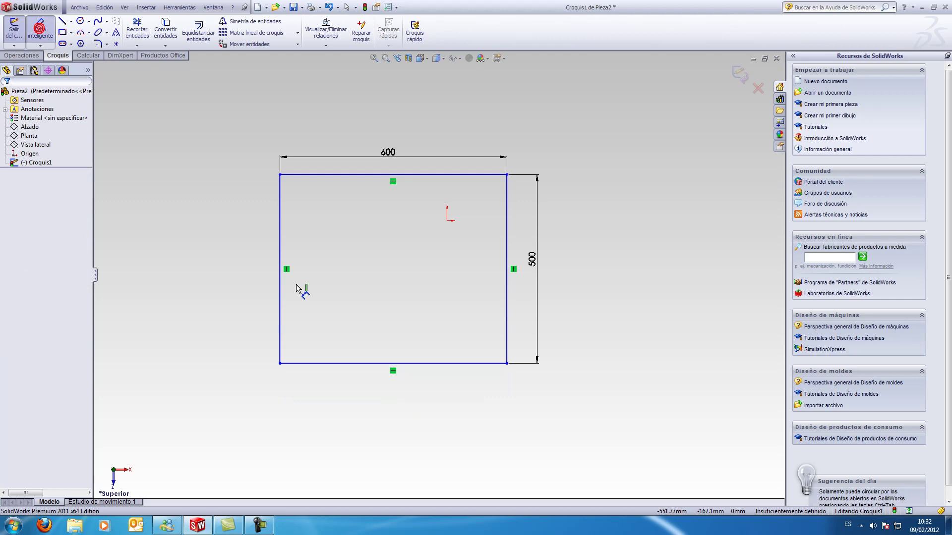
{"action": "left_click", "coordinate": [279, 235]}
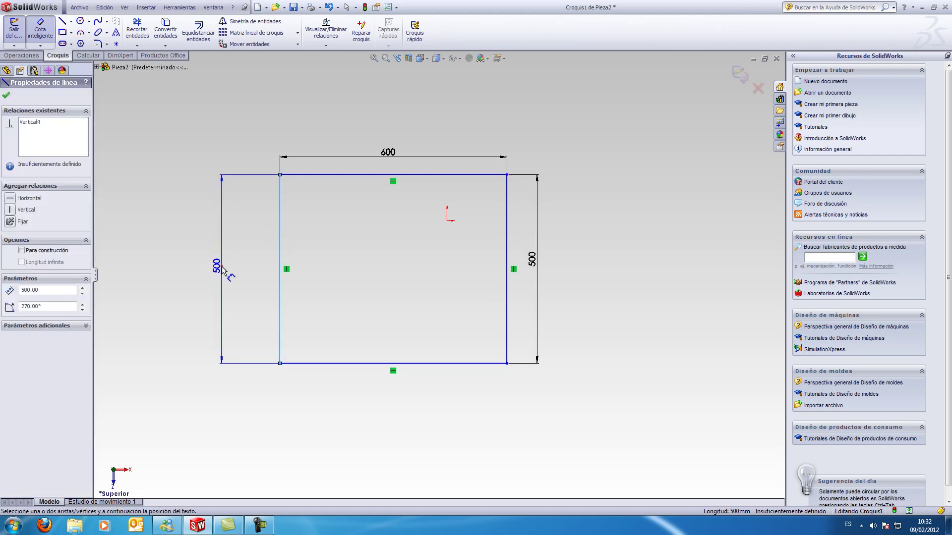
{"action": "left_click", "coordinate": [222, 267]}
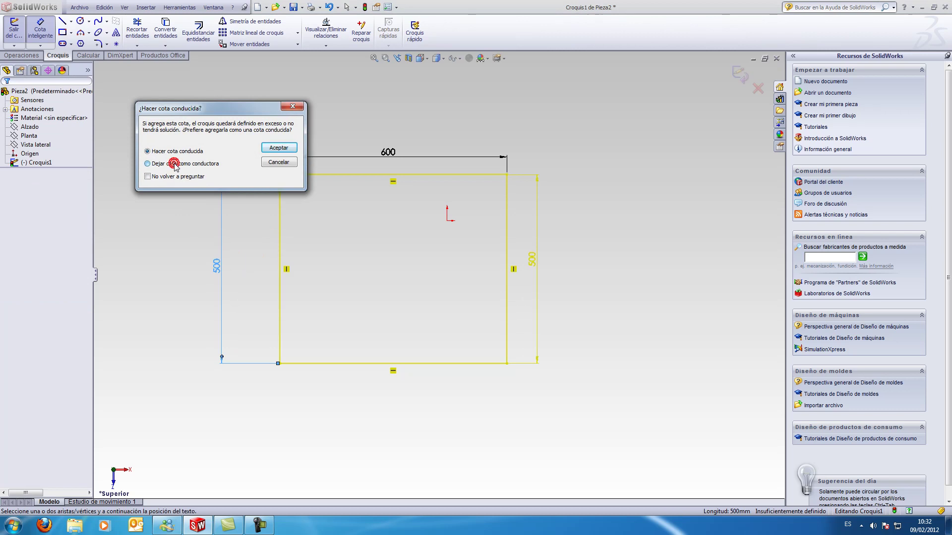
{"action": "left_click", "coordinate": [278, 148]}
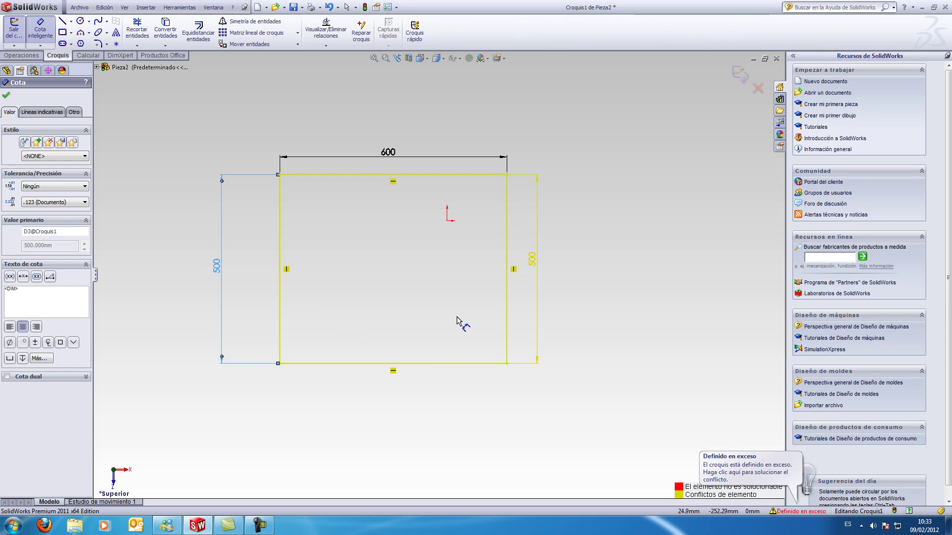
Delete the horizontal relation from the rectangle's top edge
{"action": "double_click", "coordinate": [216, 261]}
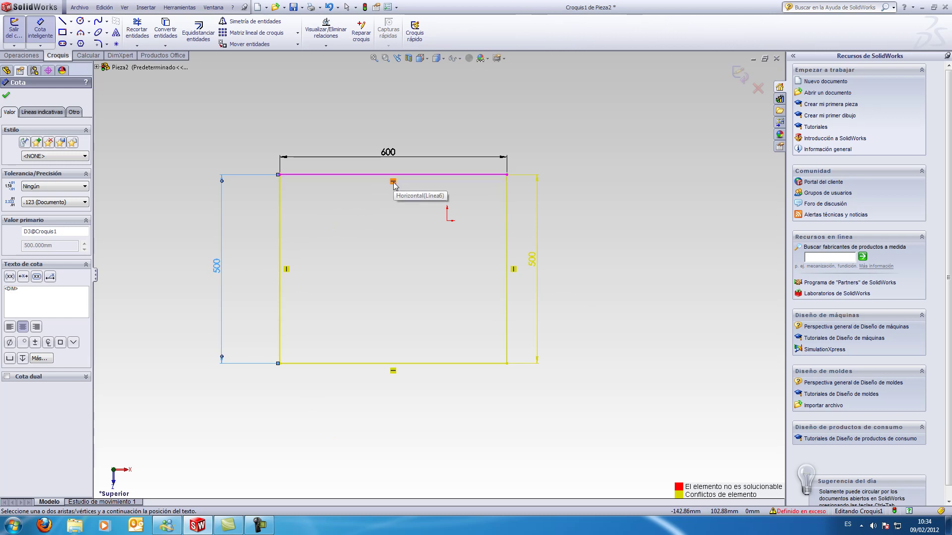
{"action": "left_click", "coordinate": [6, 95]}
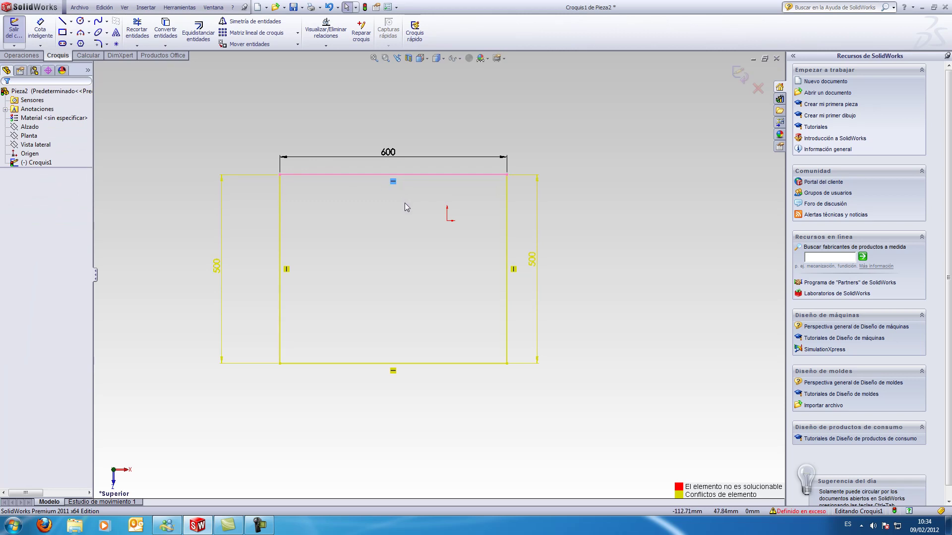
{"action": "key", "text": "Delete"}
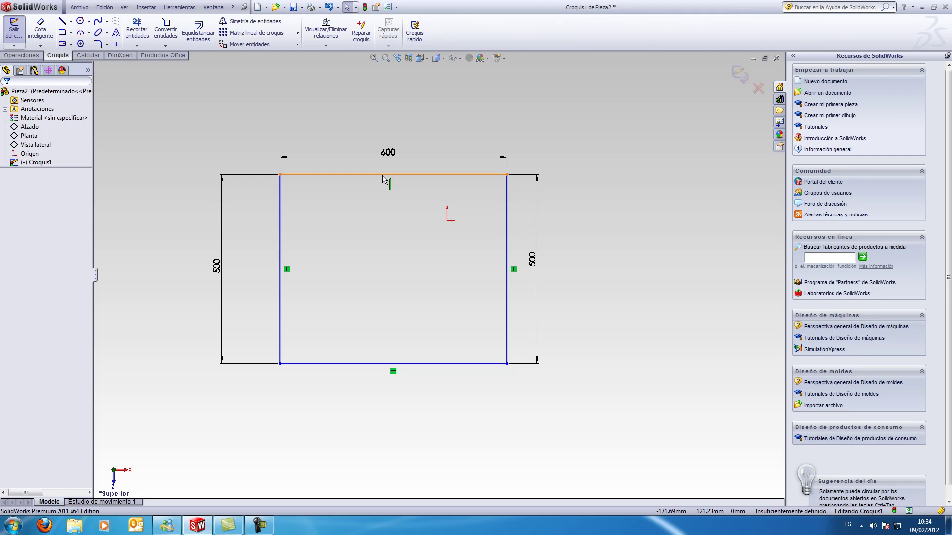
Set the left edge's height dimension to 600 mm
{"action": "left_click", "coordinate": [218, 267]}
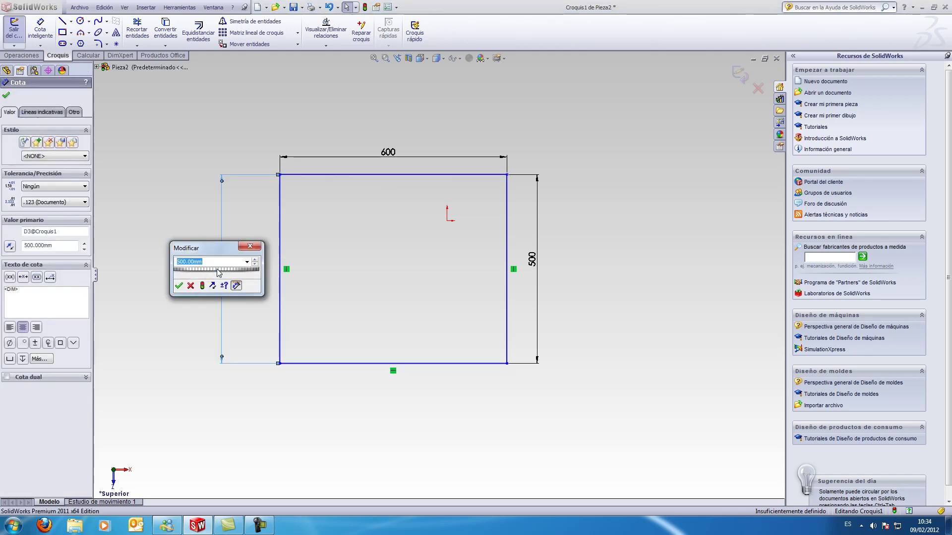
{"action": "type", "text": "6"}
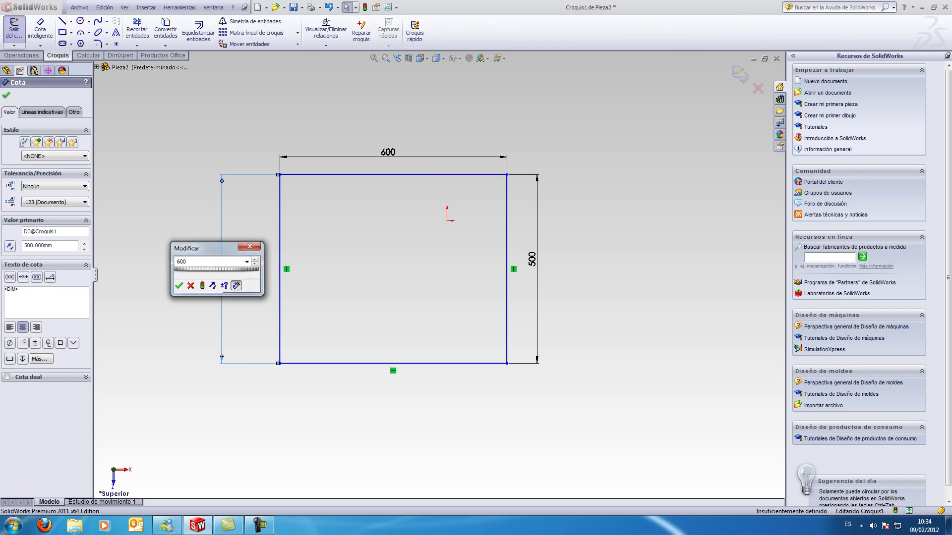
{"action": "type", "text": "00"}
{"action": "key", "text": "Return"}
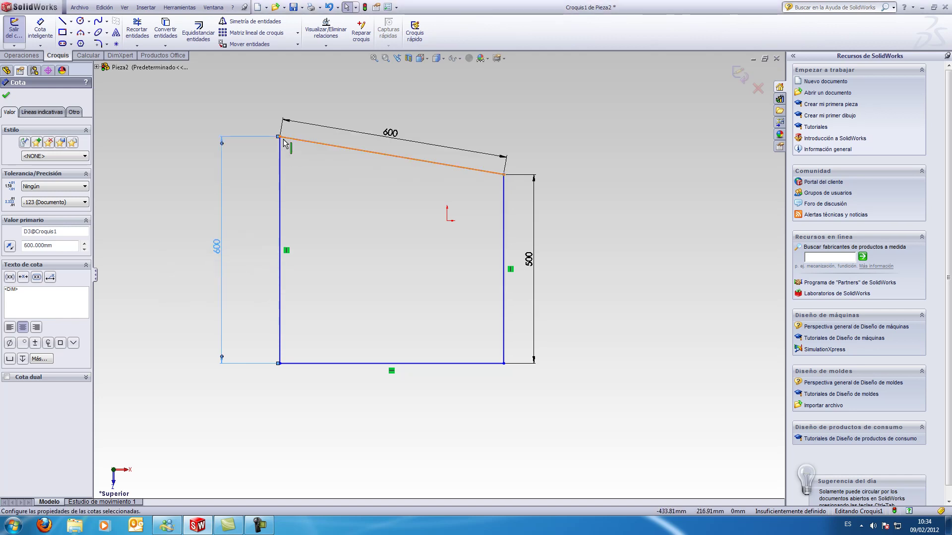